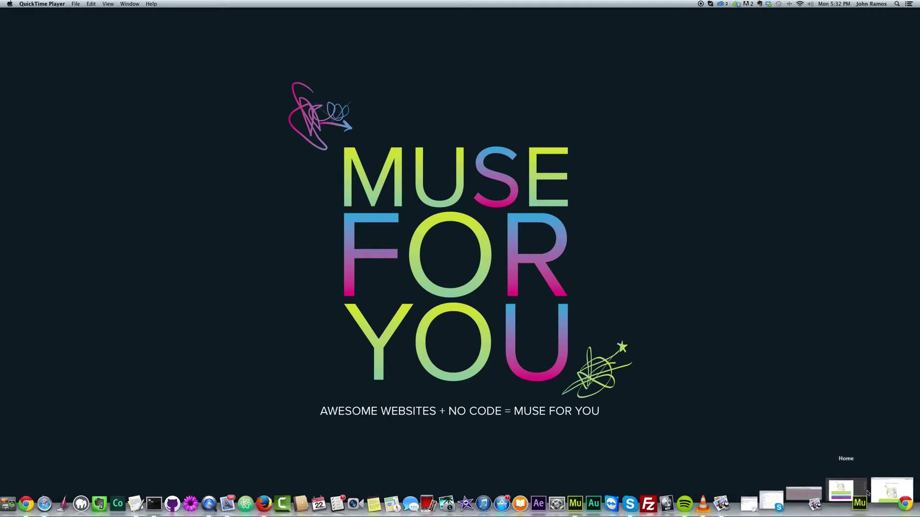
Step: Bring back Chrome's Colors and Gradients preview and scroll down to the raspberry photo beneath the bands
click(857, 491)
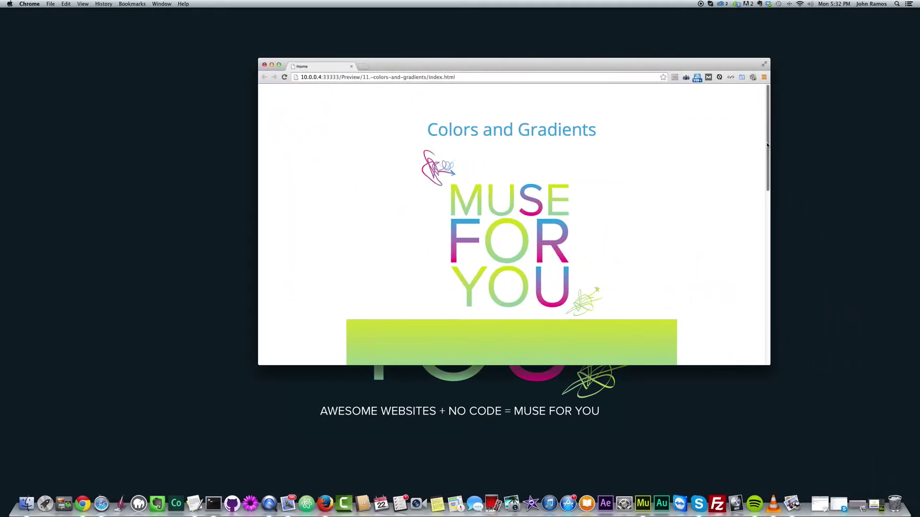
scroll(766, 160, down, 2)
scroll(760, 137, up, 2)
scroll(681, 157, down, 2)
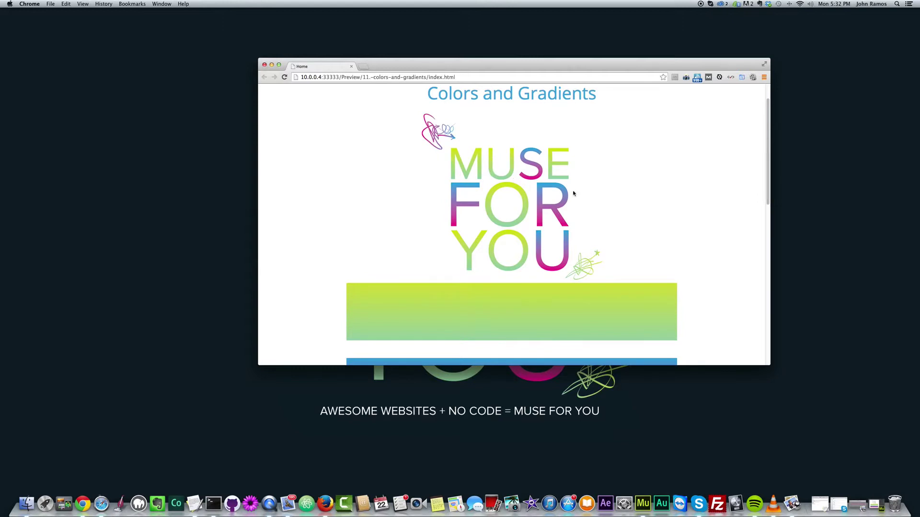
scroll(488, 112, up, 2)
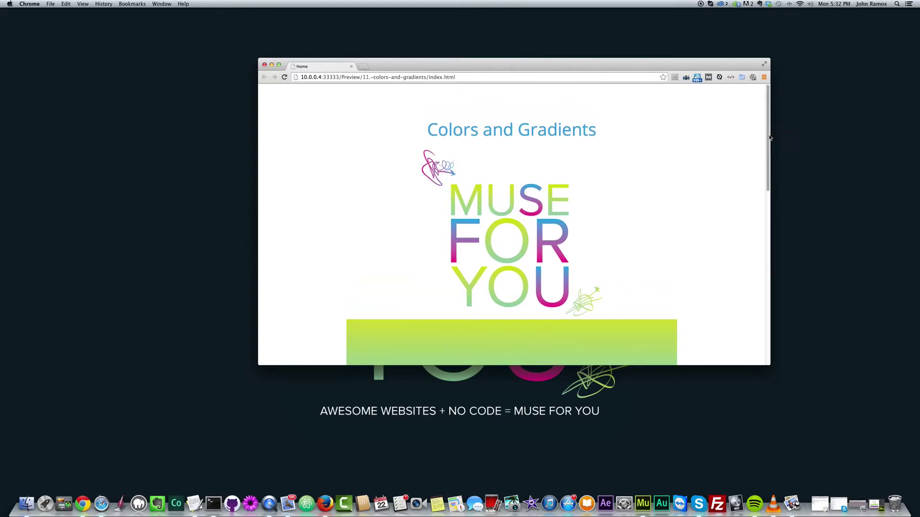
drag(770, 140, 759, 186)
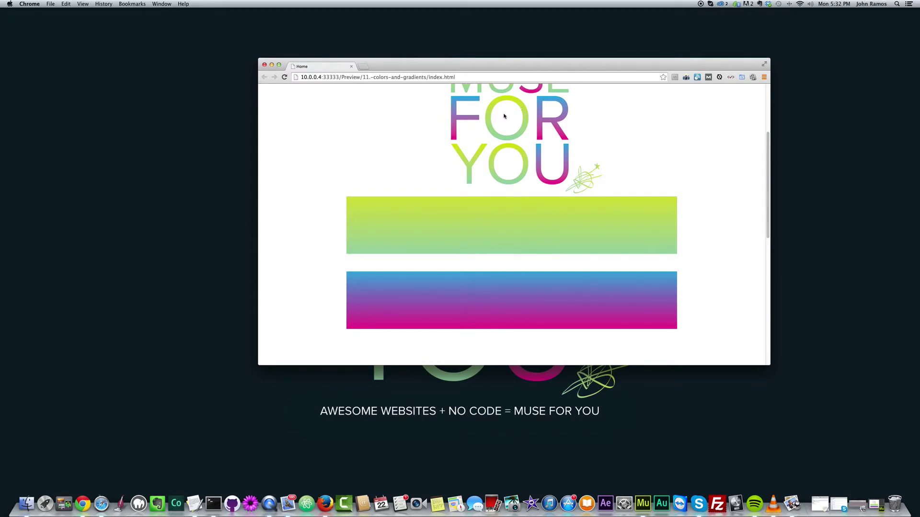
drag(768, 163, 770, 249)
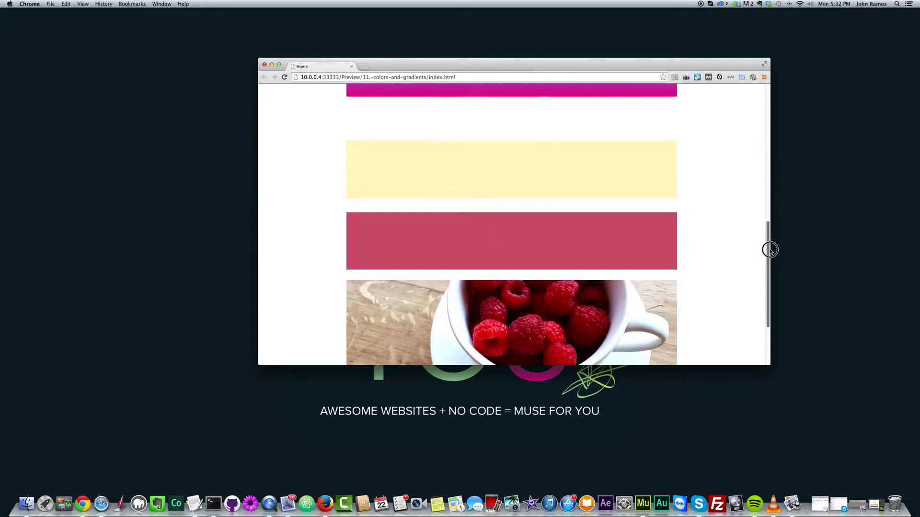
scroll(523, 259, down, 5)
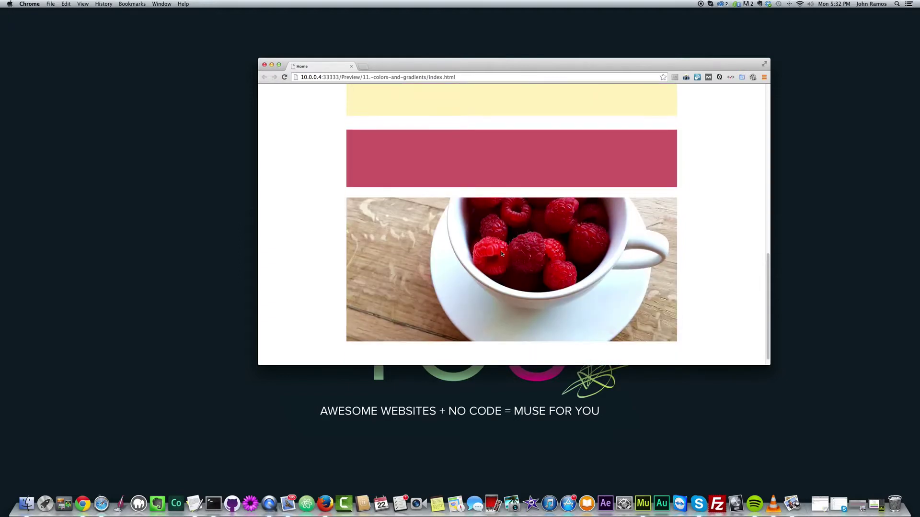
scroll(503, 250, up, 3)
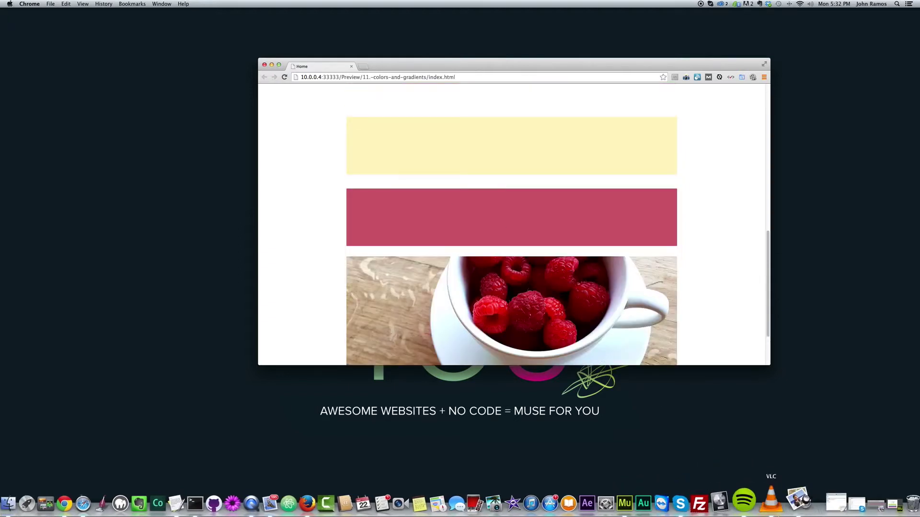
Step: Draw a 920×173 px rectangle under the MUSE FOR YOU logo and nudge it about 20 px lower
click(648, 496)
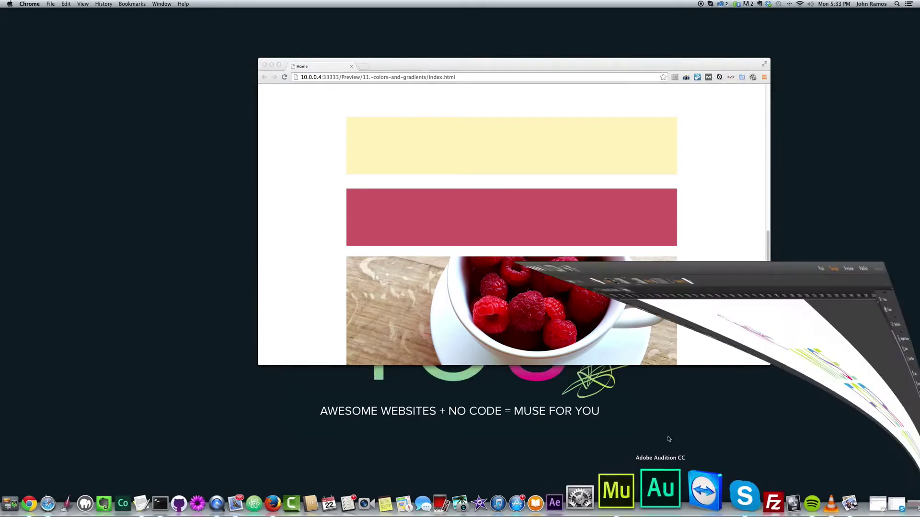
scroll(398, 245, down, 9)
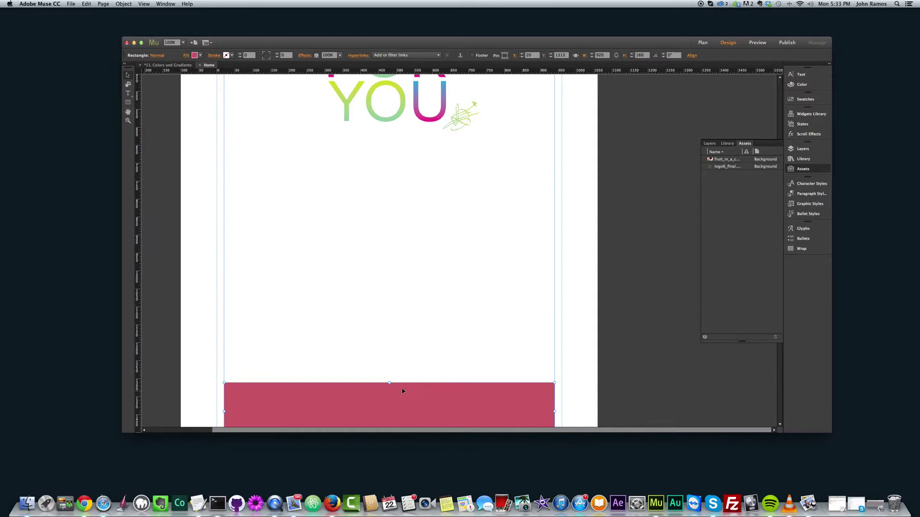
scroll(410, 348, up, 5)
scroll(411, 349, up, 2)
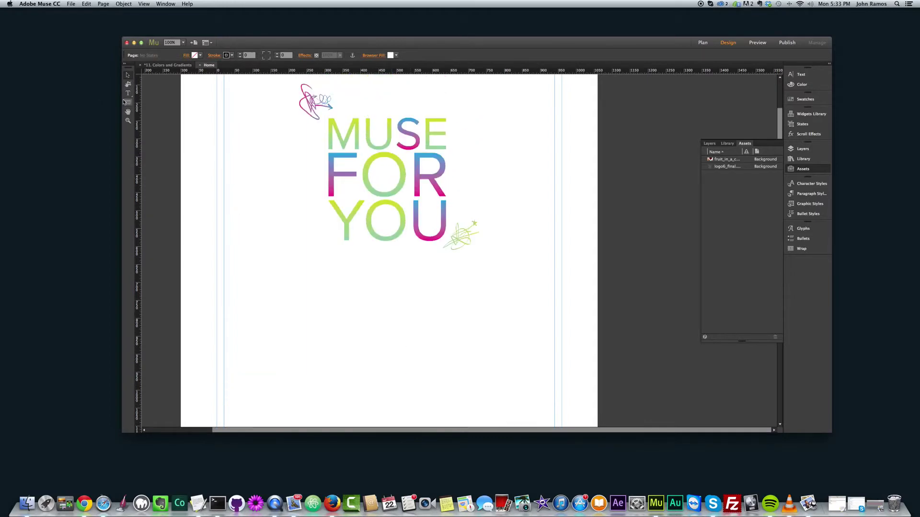
drag(223, 252, 553, 315)
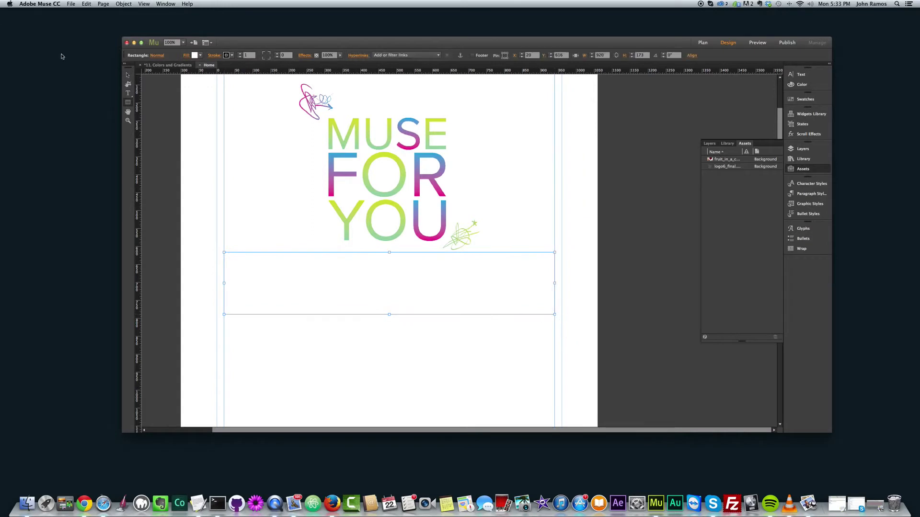
key(v)
mouse_move(396, 302)
mouse_down()
mouse_move(401, 308)
mouse_move(380, 307)
mouse_up()
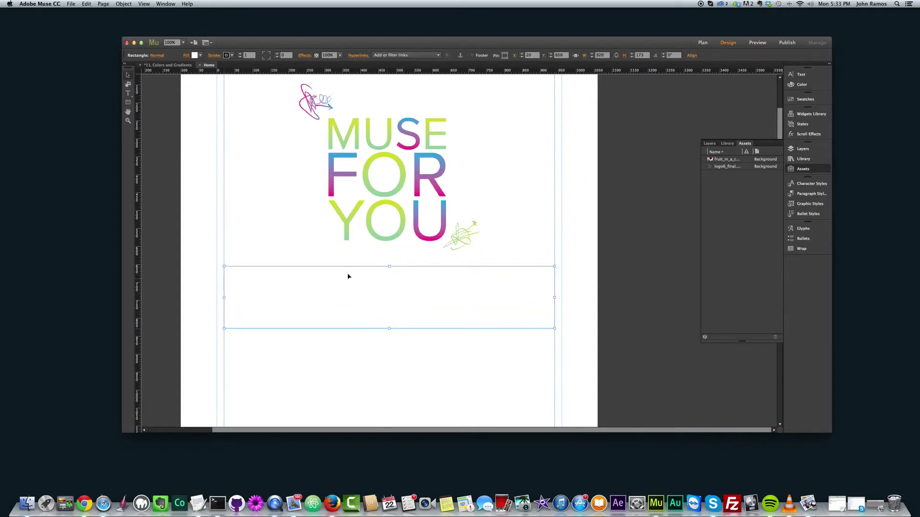
Step: Switch the rectangle's fill to a gradient and eyedrop a dark desktop colour as its start
click(185, 55)
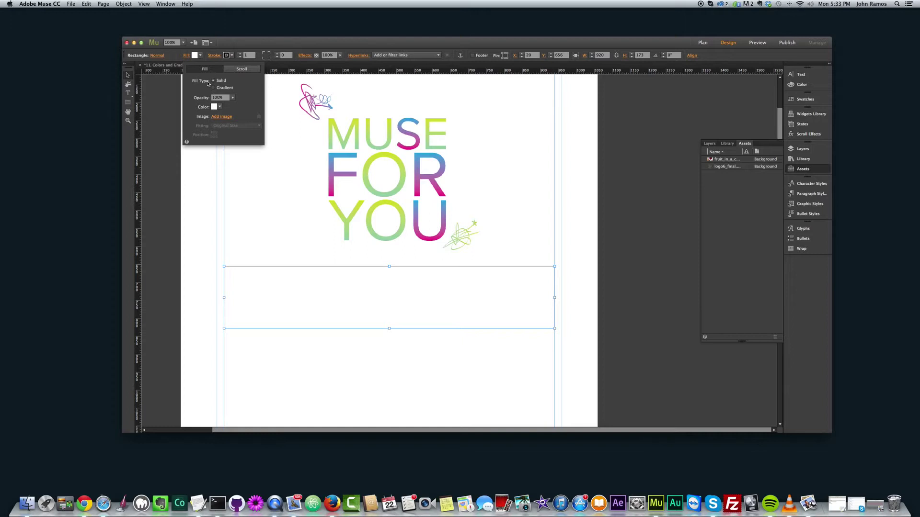
click(214, 88)
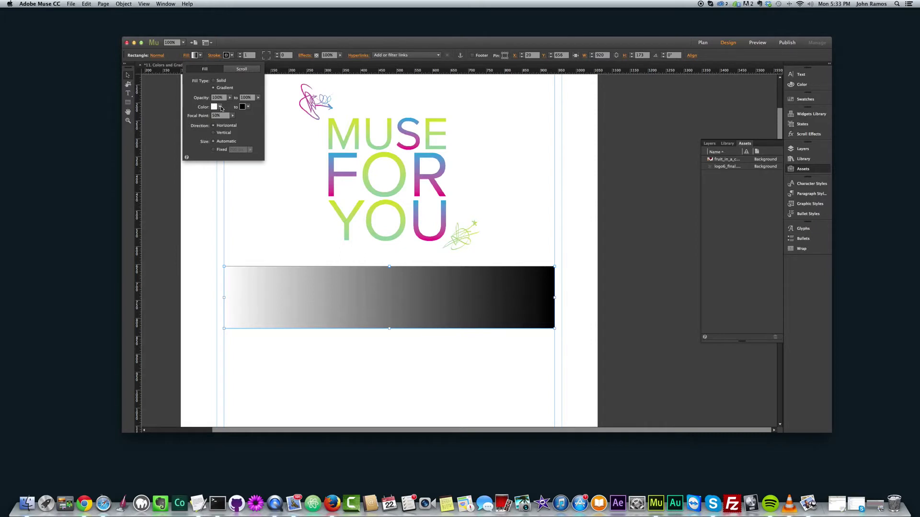
click(221, 107)
click(205, 113)
click(218, 108)
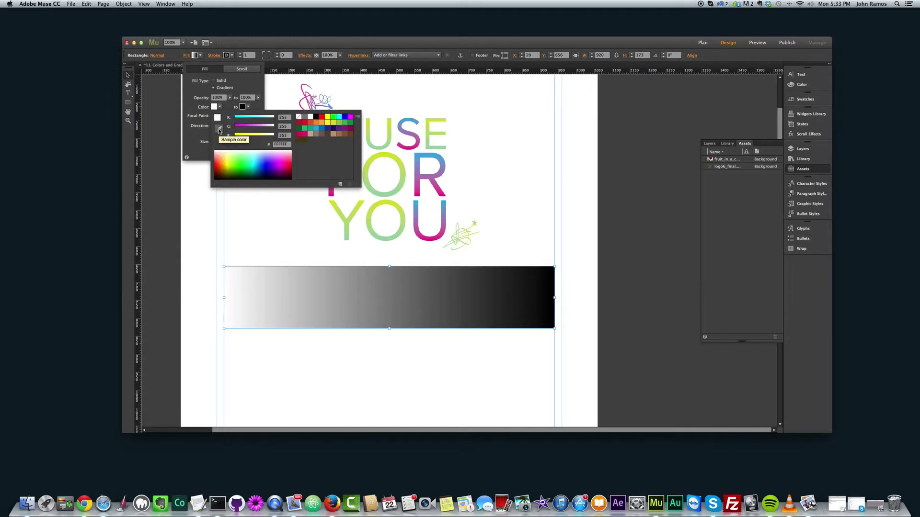
click(219, 129)
click(45, 147)
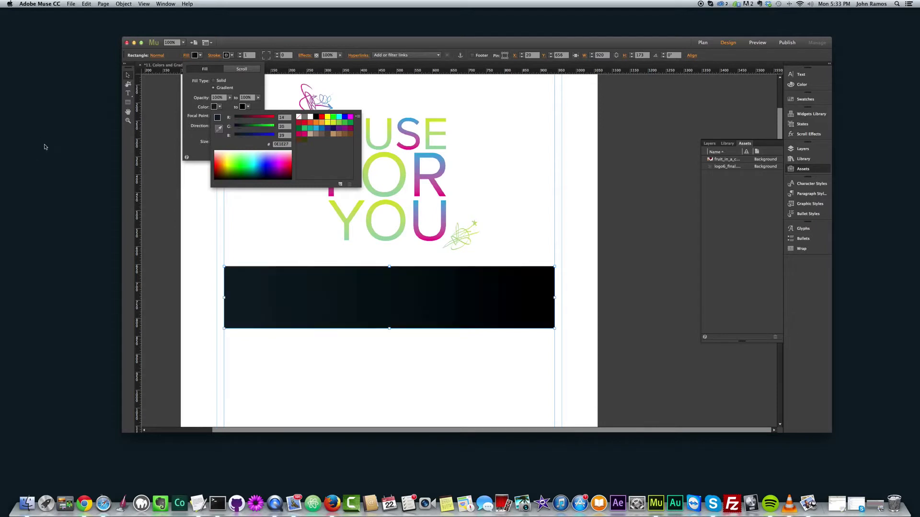
Step: Resample a purple for the gradient start and close the stray TextMate window
click(218, 128)
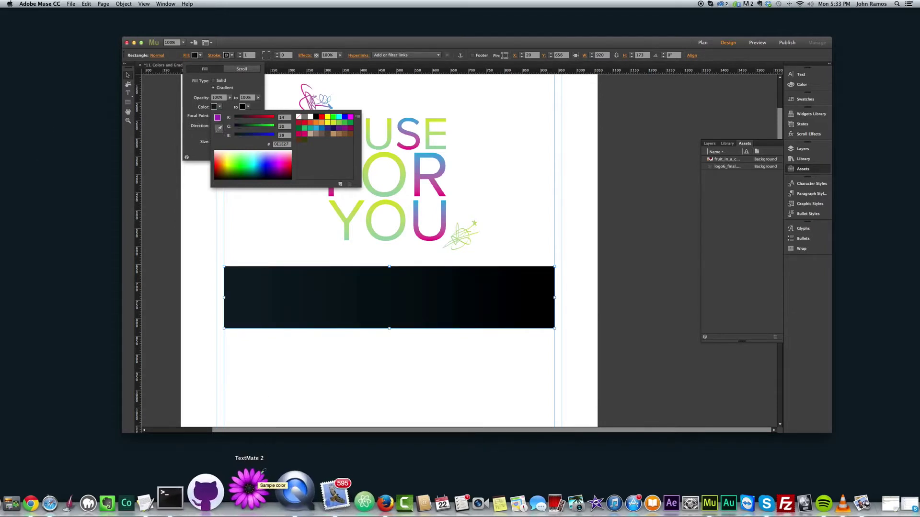
click(258, 472)
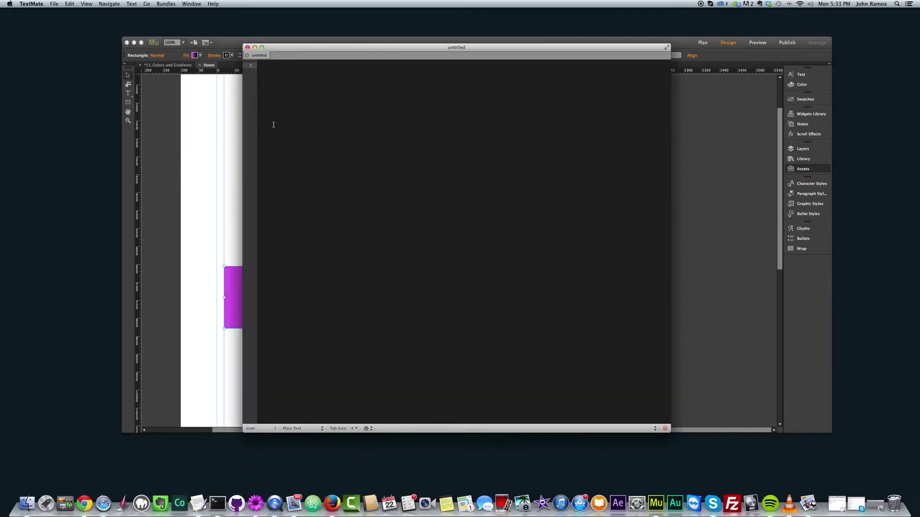
click(248, 48)
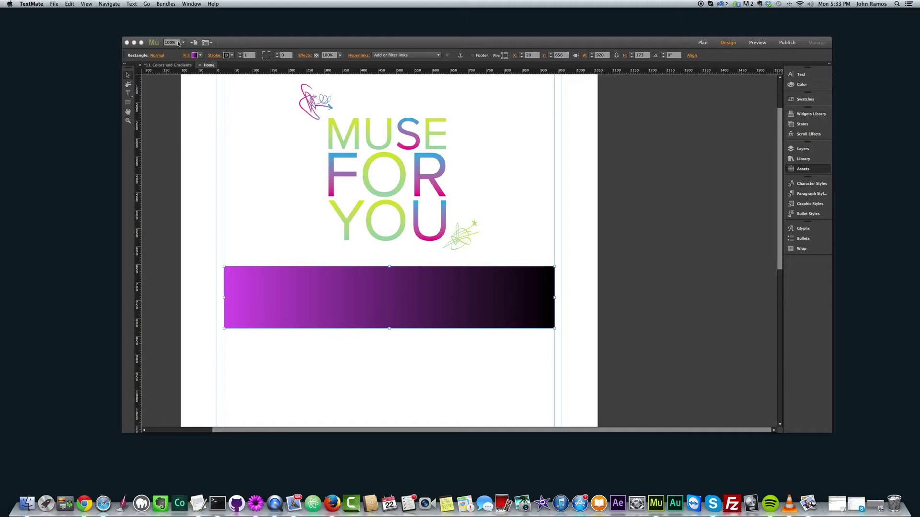
click(187, 56)
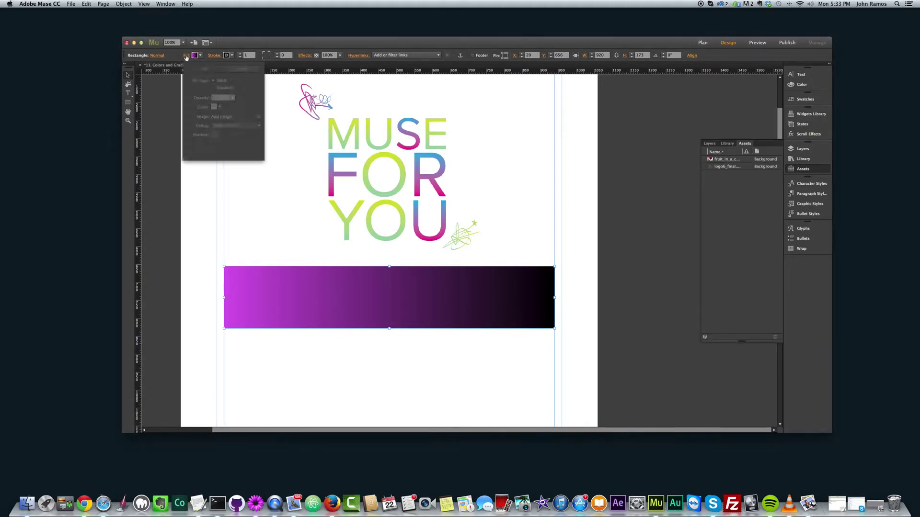
click(186, 56)
click(220, 107)
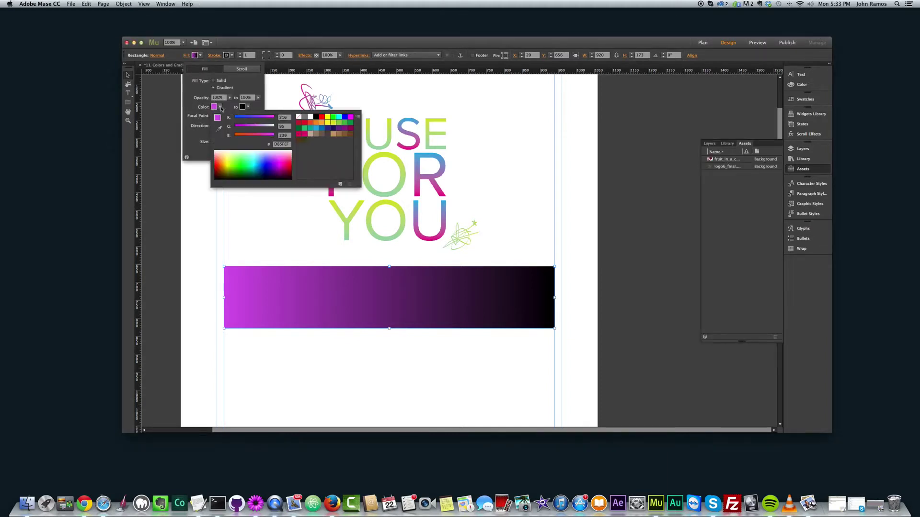
Step: Eyedrop the logo's yellow-green (D4DD47) as gradient start and pale green (9ED3AD) as end
click(219, 129)
click(370, 117)
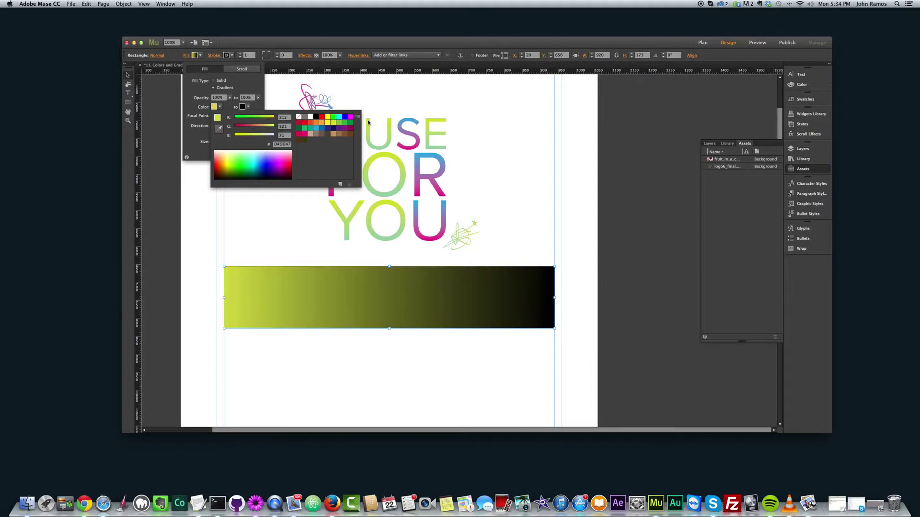
click(195, 106)
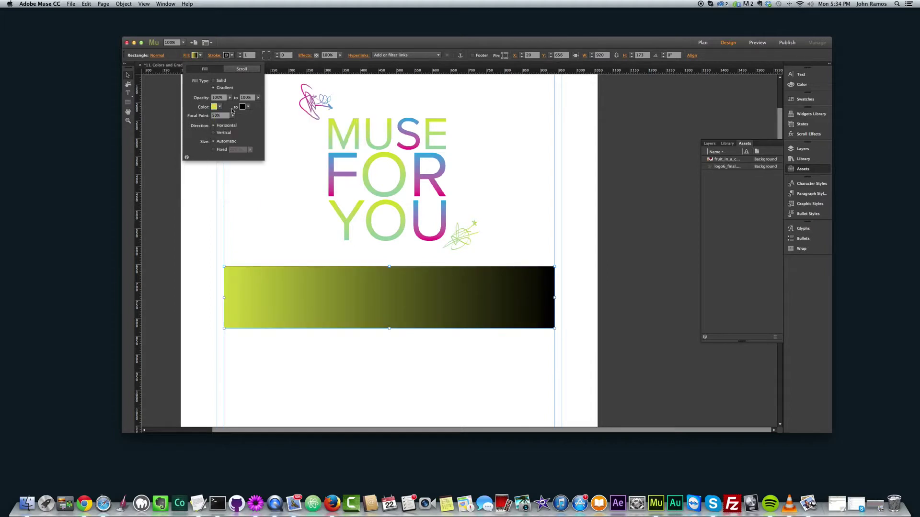
click(247, 108)
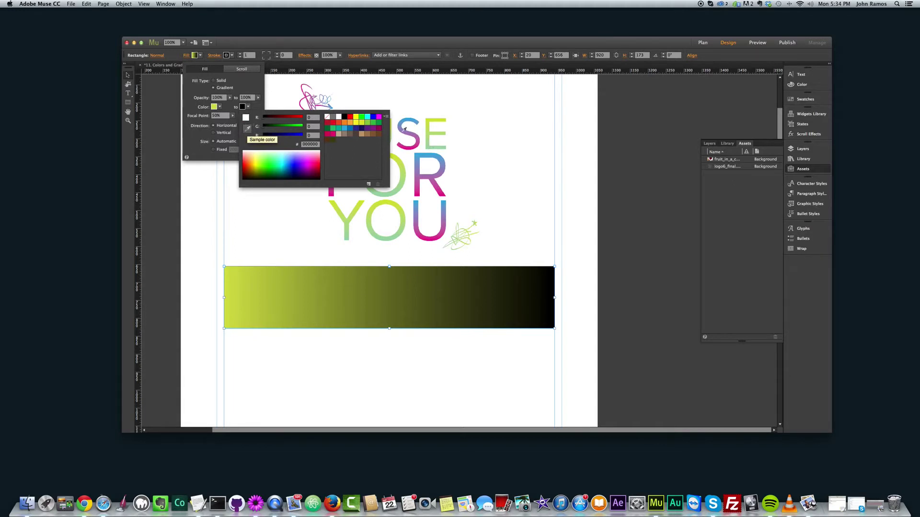
click(438, 150)
click(200, 190)
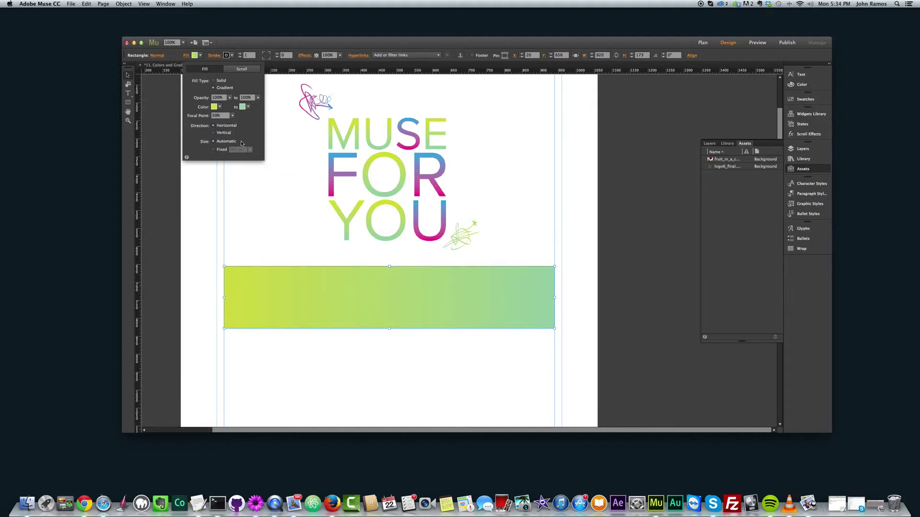
Step: Make the band's gradient vertical and drag its focal point toward the green end
click(214, 133)
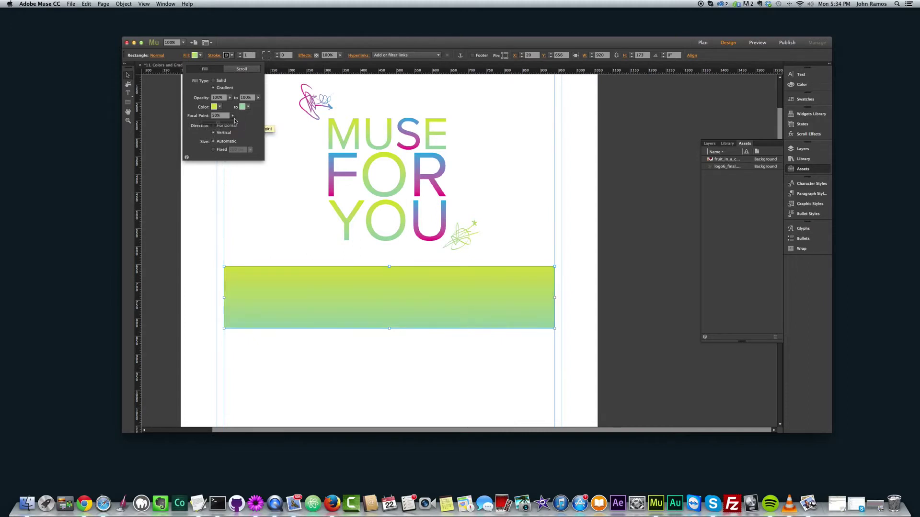
drag(234, 117, 264, 104)
scroll(208, 252, down, 3)
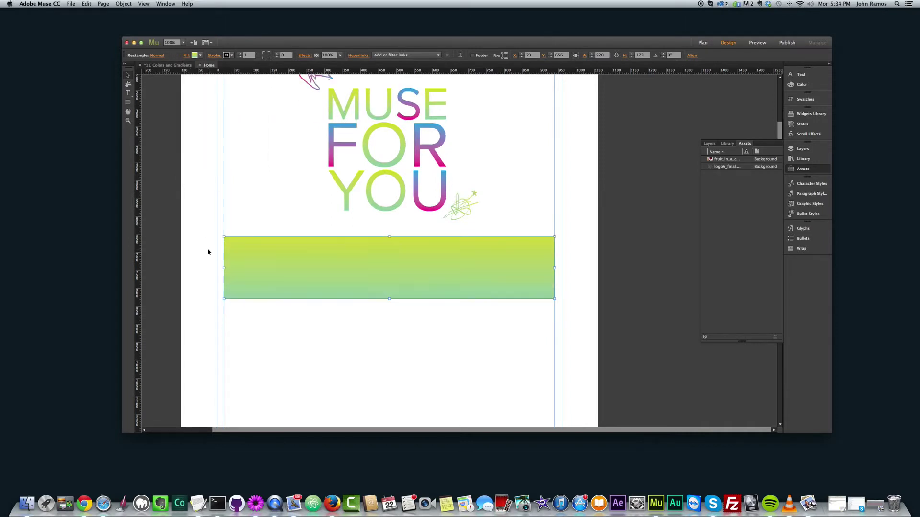
Step: Duplicate the gradient band below the original and set Stroke to None on both bands
mouse_move(313, 271)
mouse_down()
mouse_move(386, 267)
mouse_move(314, 371)
mouse_move(314, 359)
mouse_move(332, 354)
mouse_up()
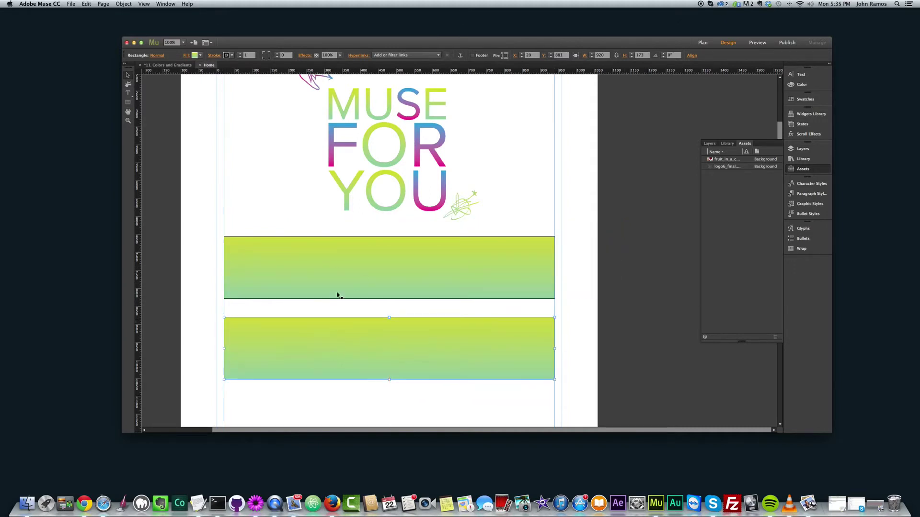
click(339, 294)
click(231, 56)
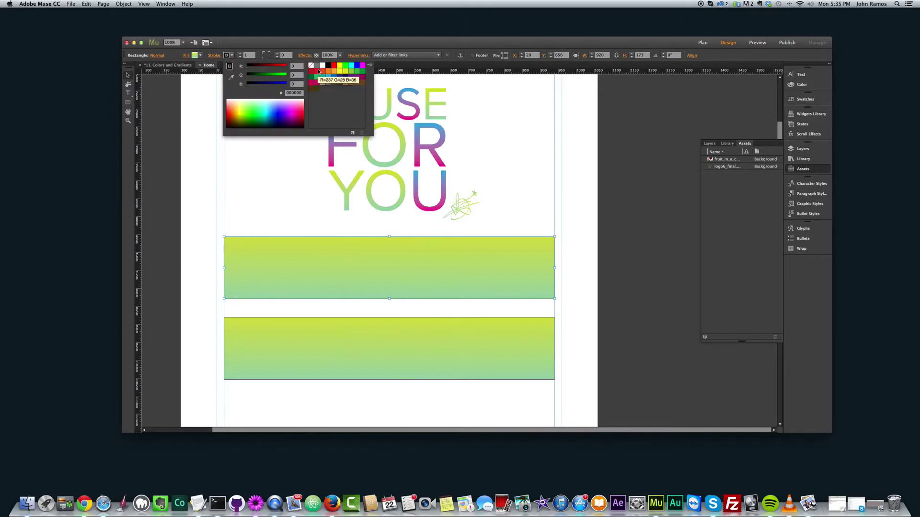
click(311, 65)
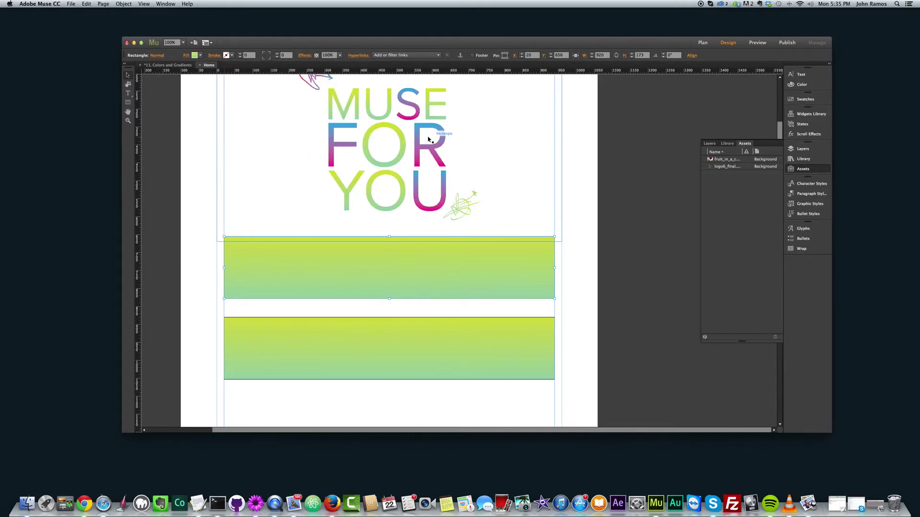
click(336, 350)
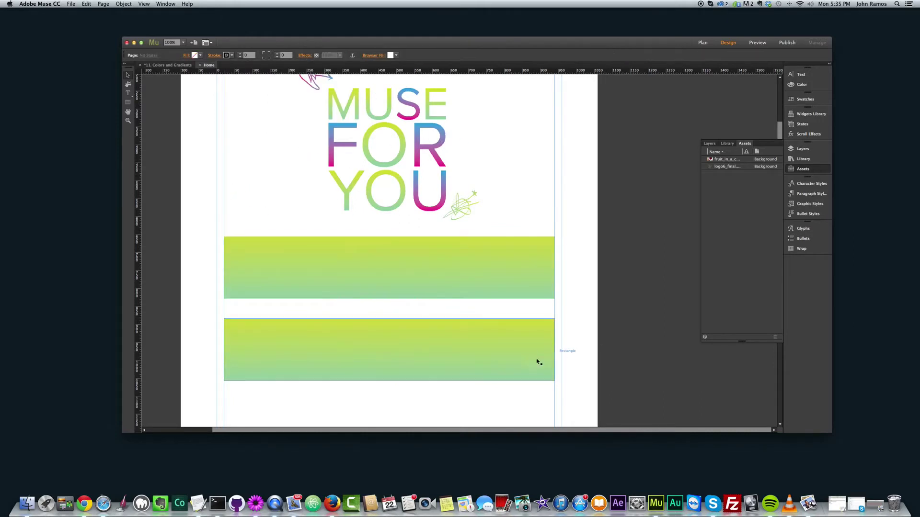
click(232, 55)
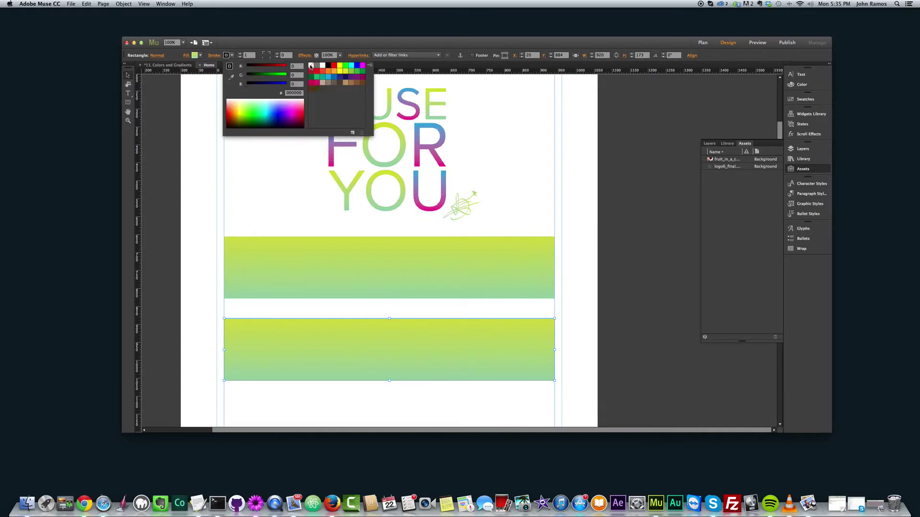
click(311, 65)
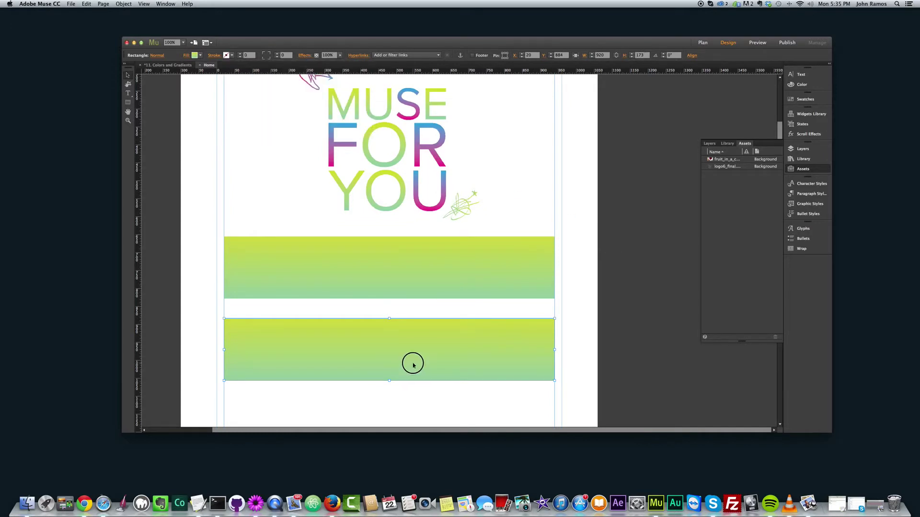
Step: Recolour the lower band's gradient from the logo's blue R to its magenta U
click(186, 56)
click(214, 107)
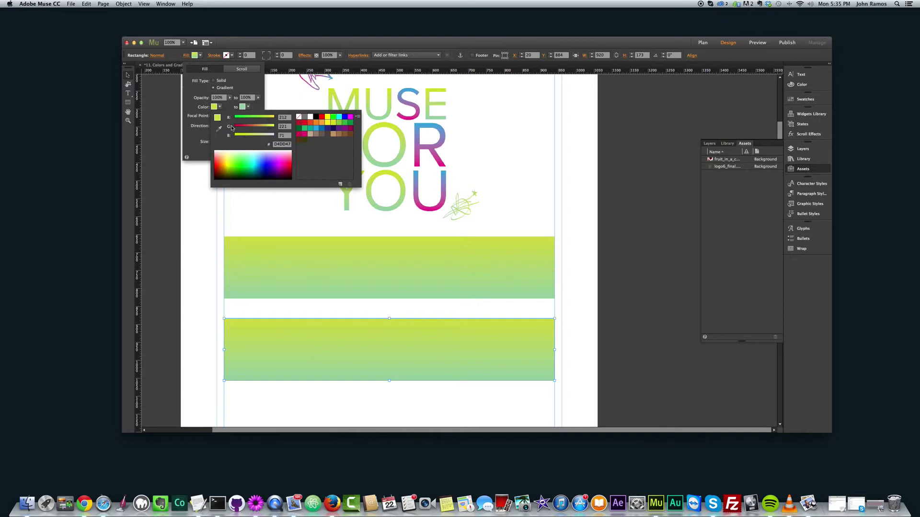
click(219, 129)
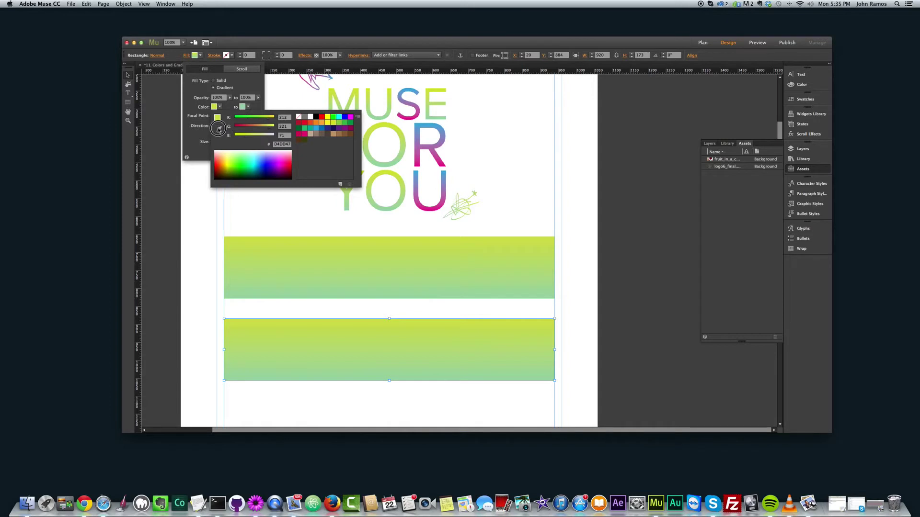
click(417, 127)
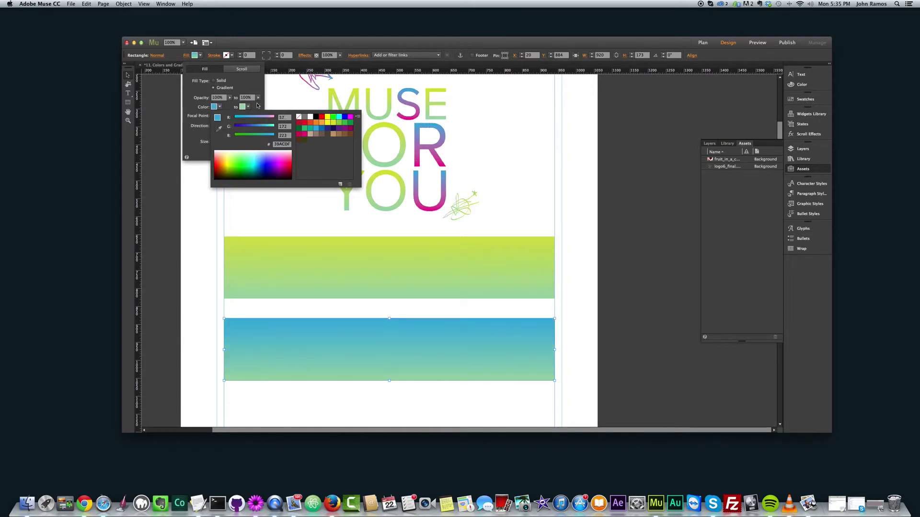
click(257, 105)
click(243, 107)
click(247, 128)
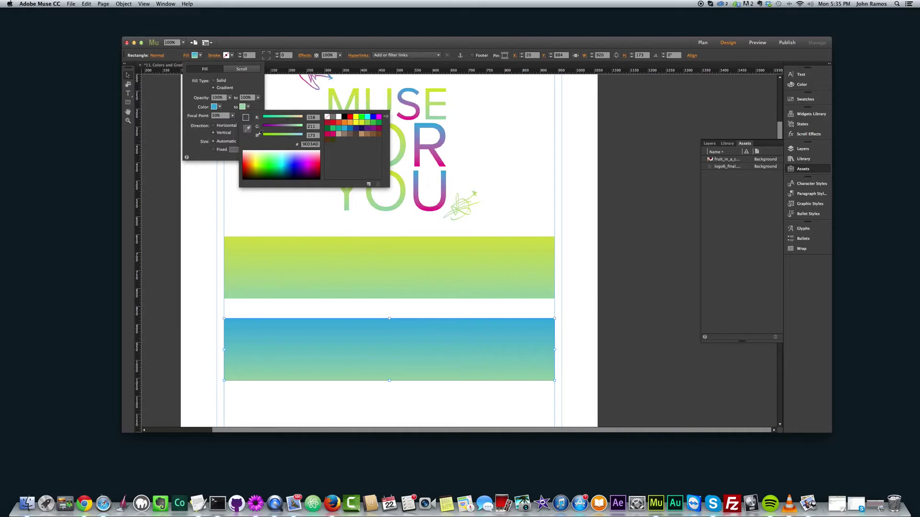
click(432, 206)
click(197, 294)
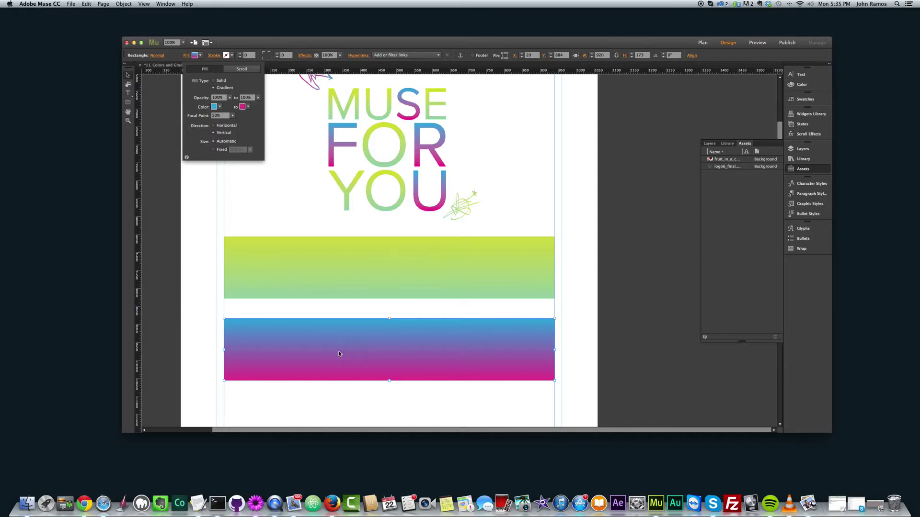
click(171, 273)
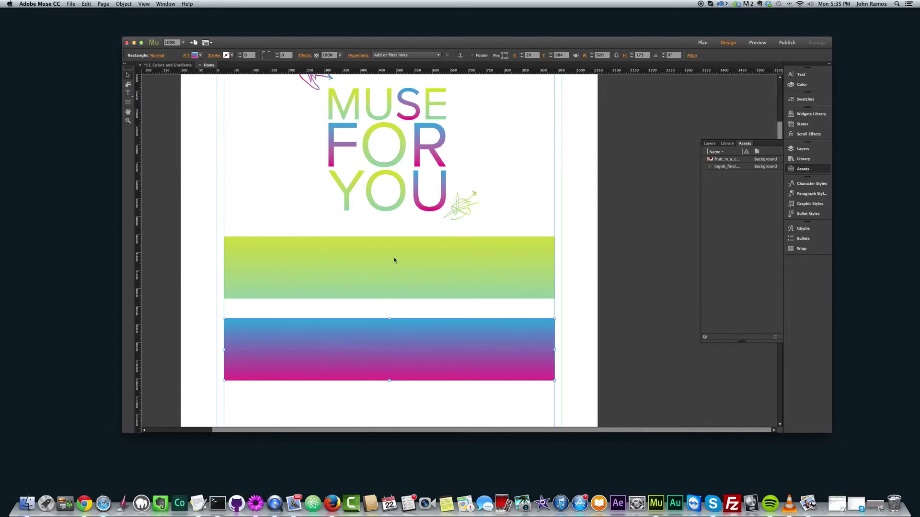
click(370, 276)
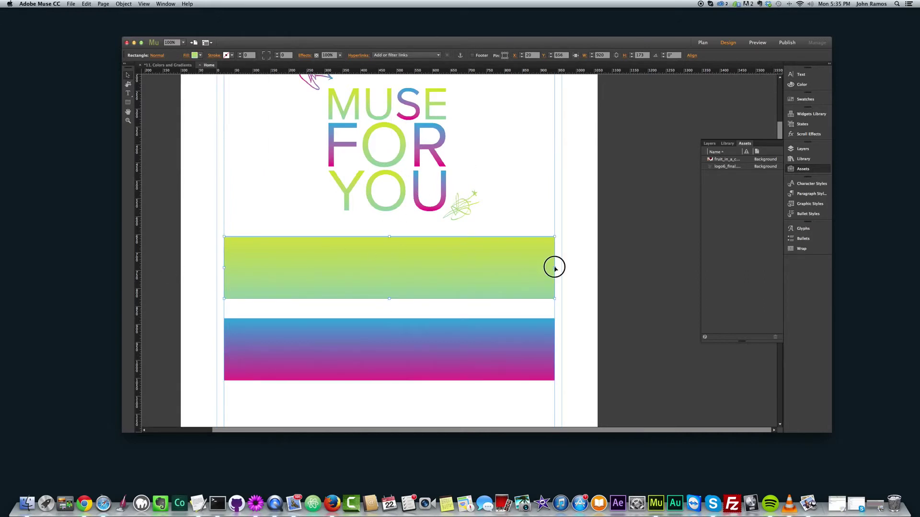
mouse_move(554, 268)
mouse_down()
mouse_move(257, 255)
mouse_move(554, 256)
mouse_up()
mouse_move(388, 300)
mouse_down()
mouse_move(388, 308)
mouse_move(392, 299)
mouse_up()
scroll(527, 238, up, 2)
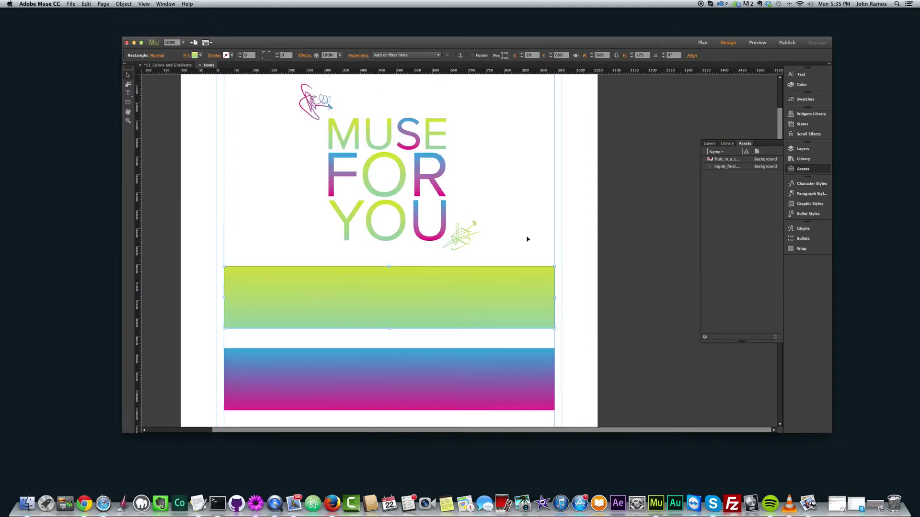
Step: Make the browser background a gradient from the logo's yellow-green to its light green
click(581, 127)
click(381, 56)
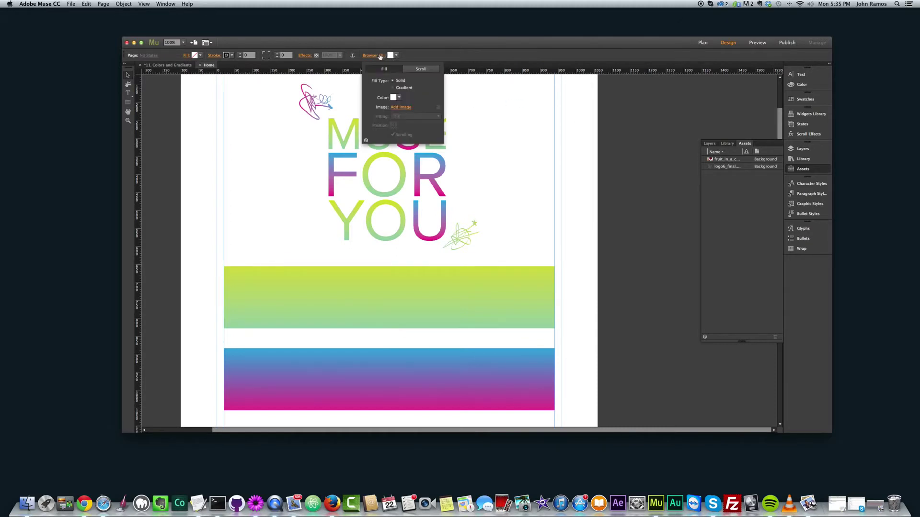
click(382, 56)
click(383, 57)
click(396, 98)
click(398, 119)
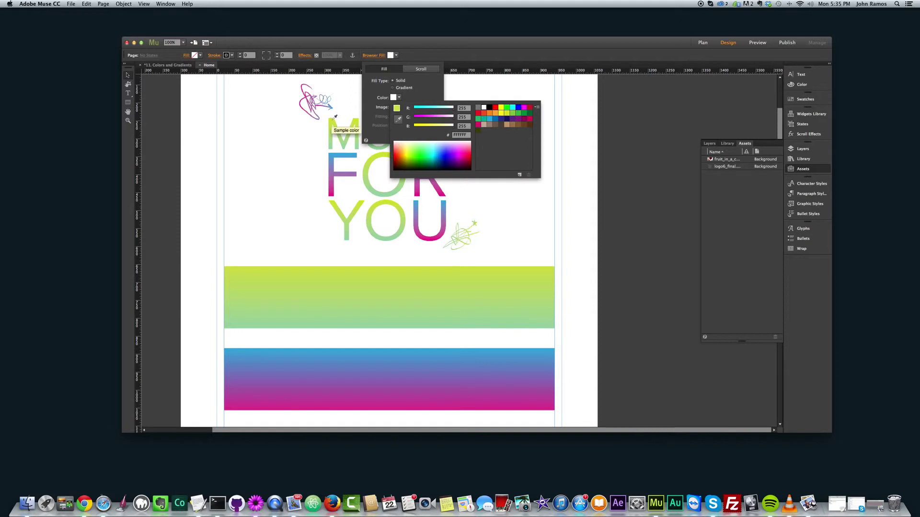
click(334, 120)
click(394, 89)
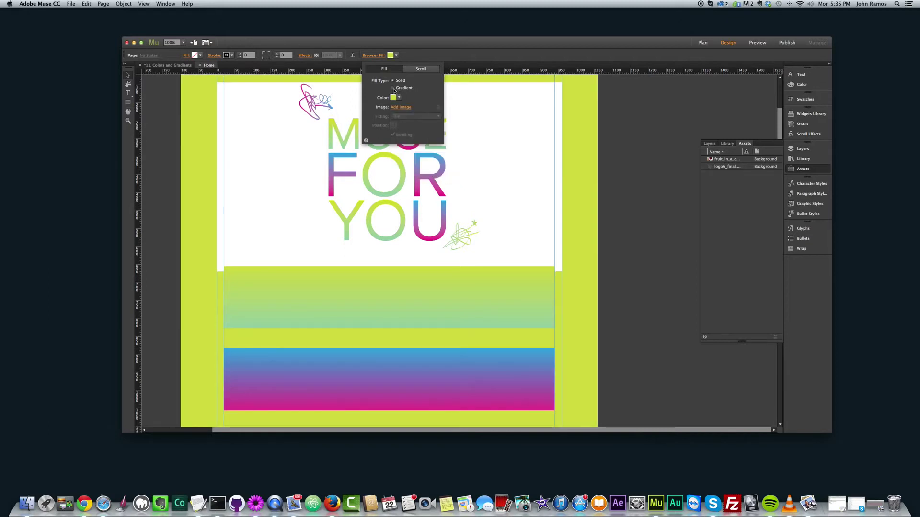
click(394, 88)
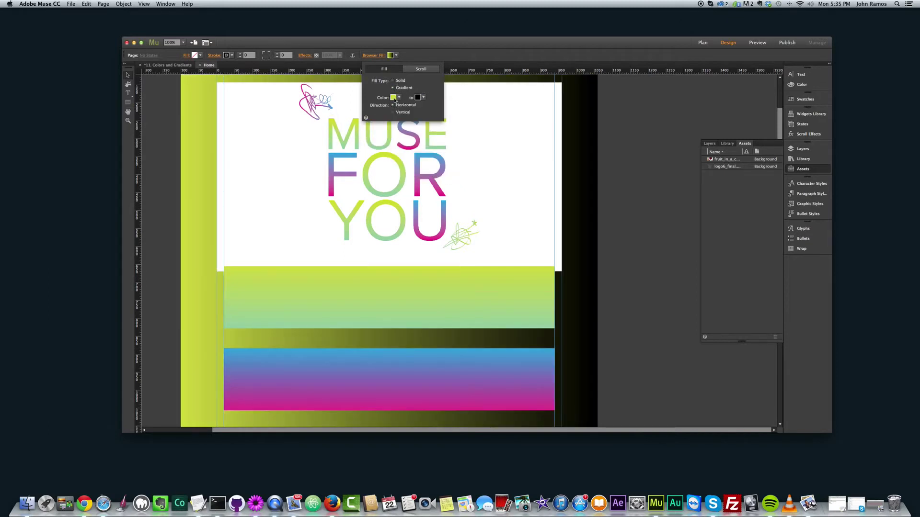
click(417, 98)
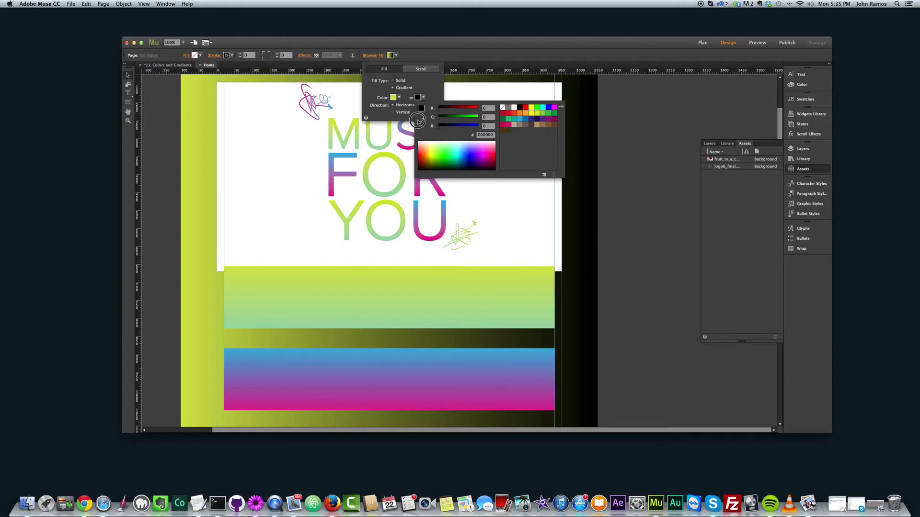
click(417, 122)
click(332, 149)
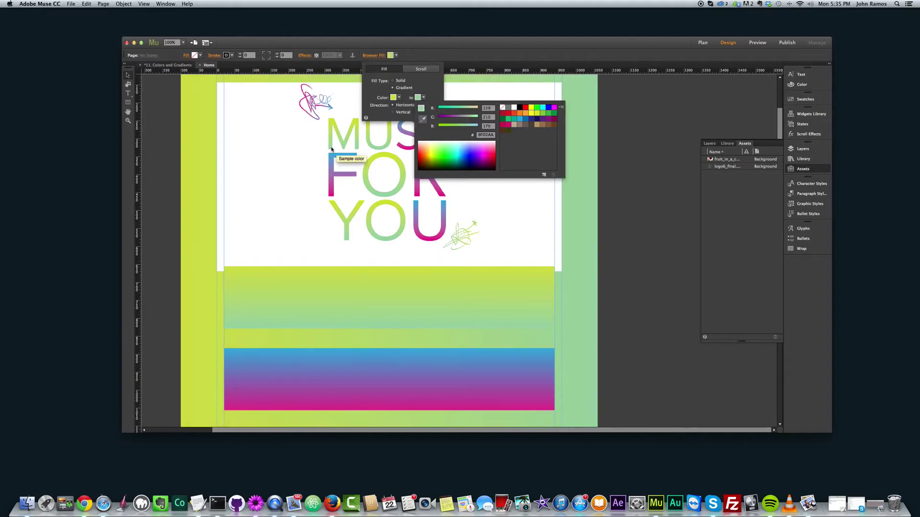
click(622, 195)
Step: Remove the white fill from the header rectangle behind the logo
click(276, 179)
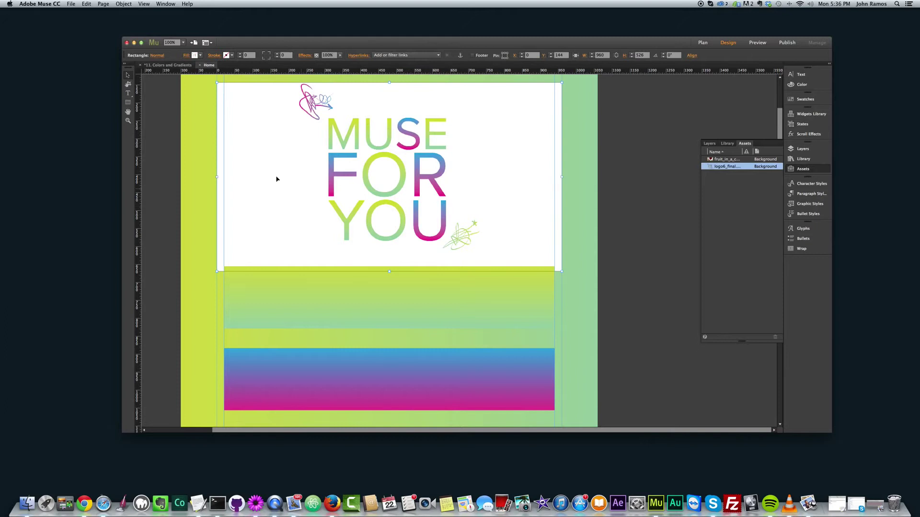
click(188, 58)
click(219, 107)
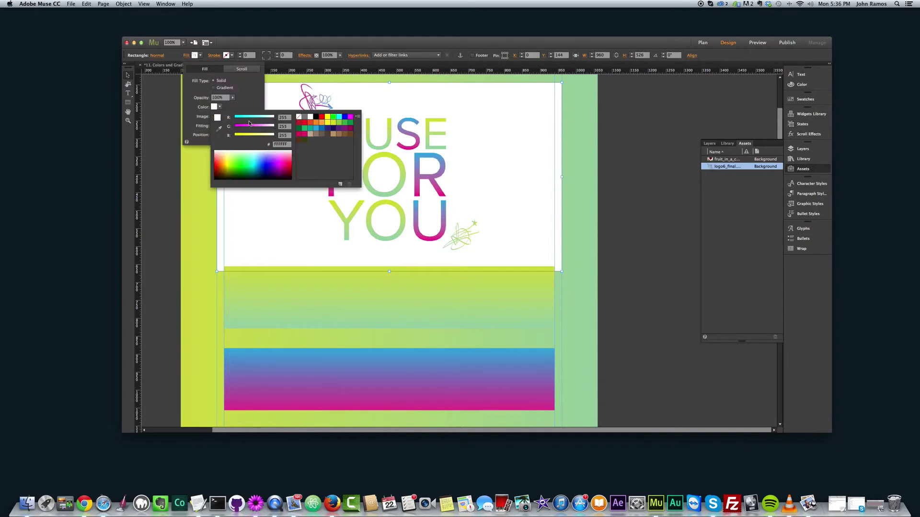
click(299, 117)
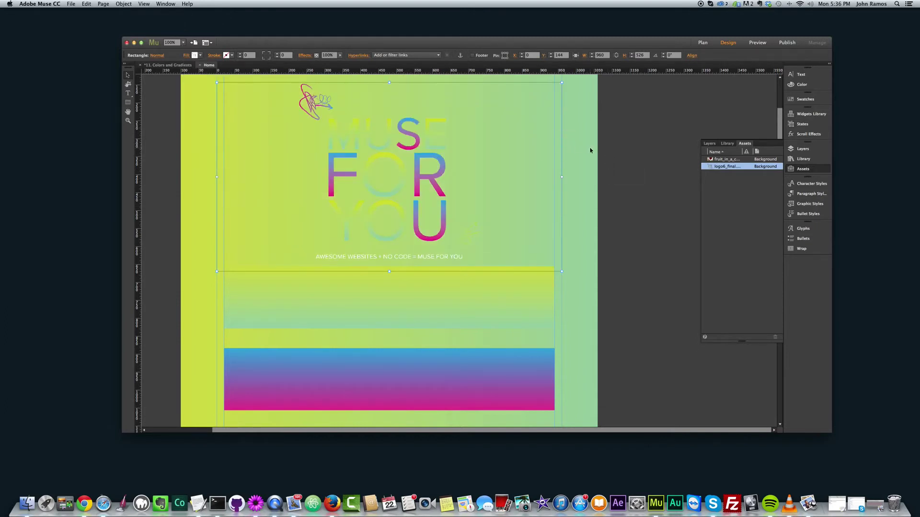
Step: Preview the page in Chrome and scroll through the gradient background
key(super+alt+e)
scroll(571, 164, down, 10)
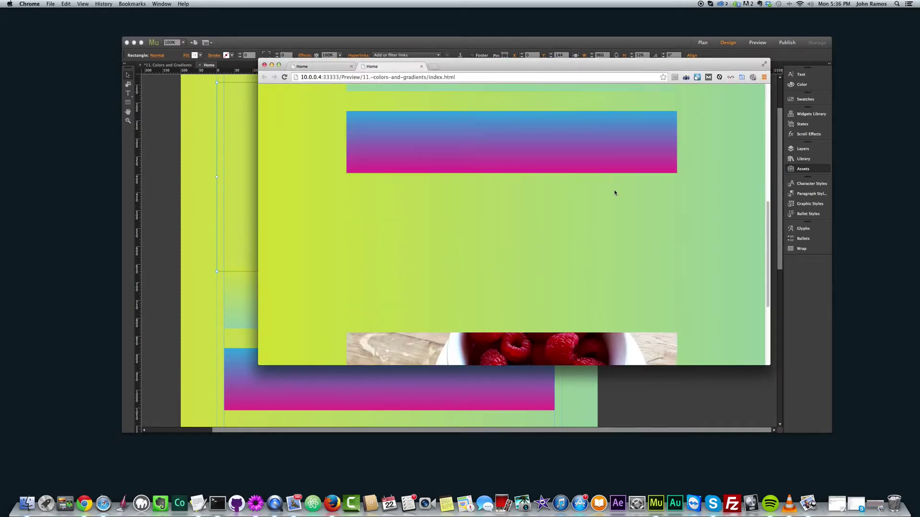
scroll(538, 188, up, 3)
scroll(355, 191, down, 1)
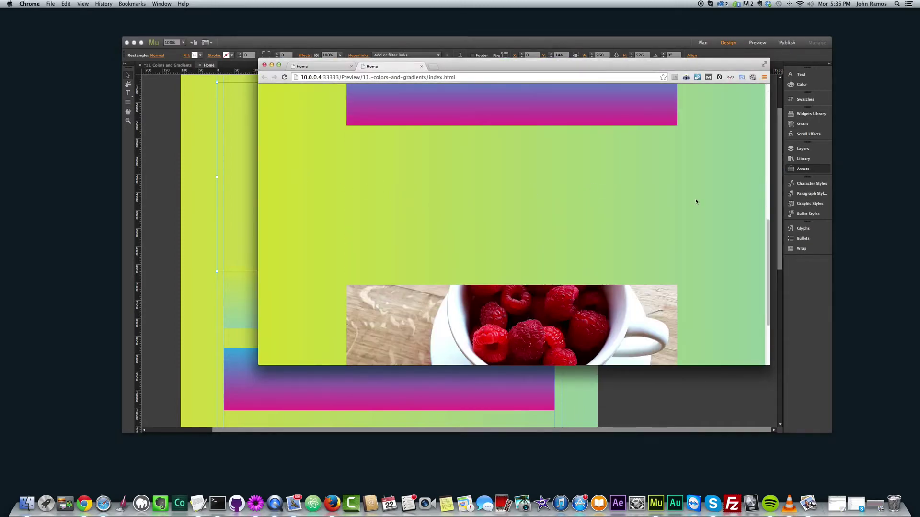
scroll(719, 199, up, 10)
Step: Set the browser background gradient's direction to Vertical
click(177, 171)
click(608, 125)
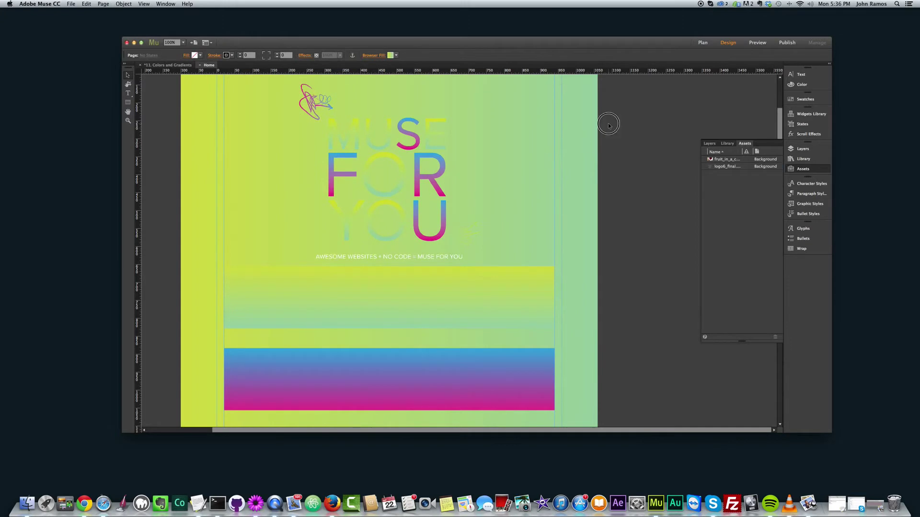
scroll(579, 119, up, 3)
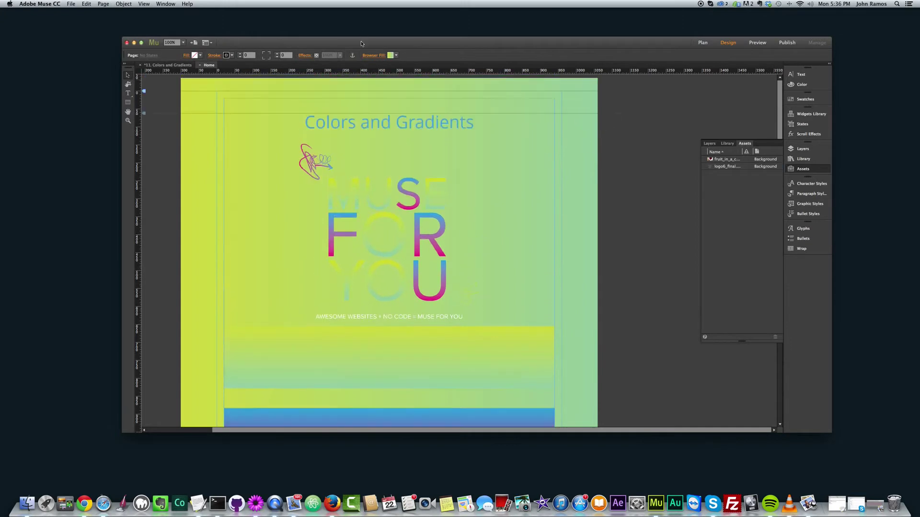
click(385, 56)
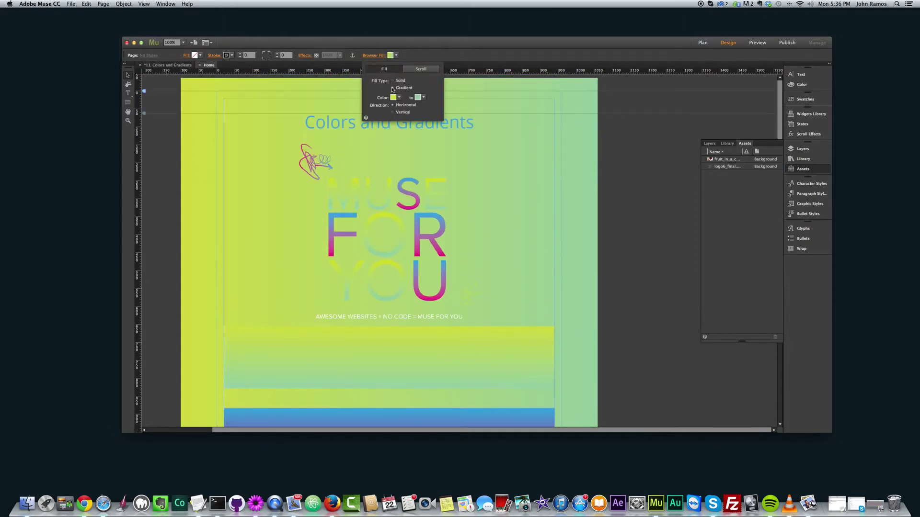
click(393, 112)
click(644, 170)
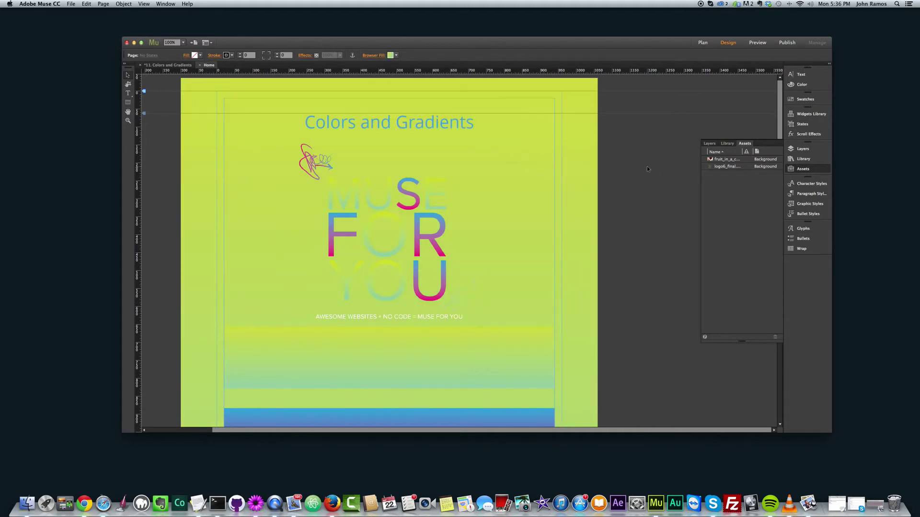
Step: Preview the page in Chrome and scroll to check the vertical gradient
key(super+shift+e)
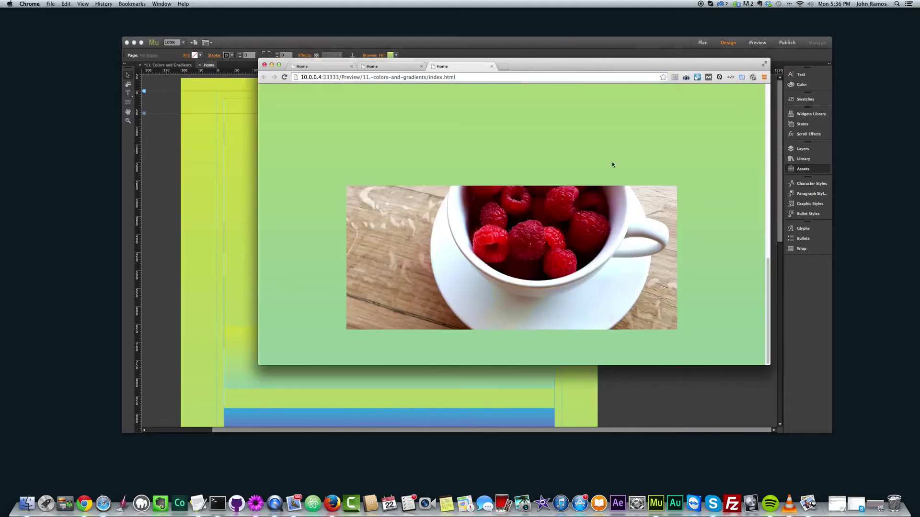
scroll(611, 163, up, 10)
scroll(612, 161, down, 10)
Step: Set the browser background's first colour to white
click(192, 182)
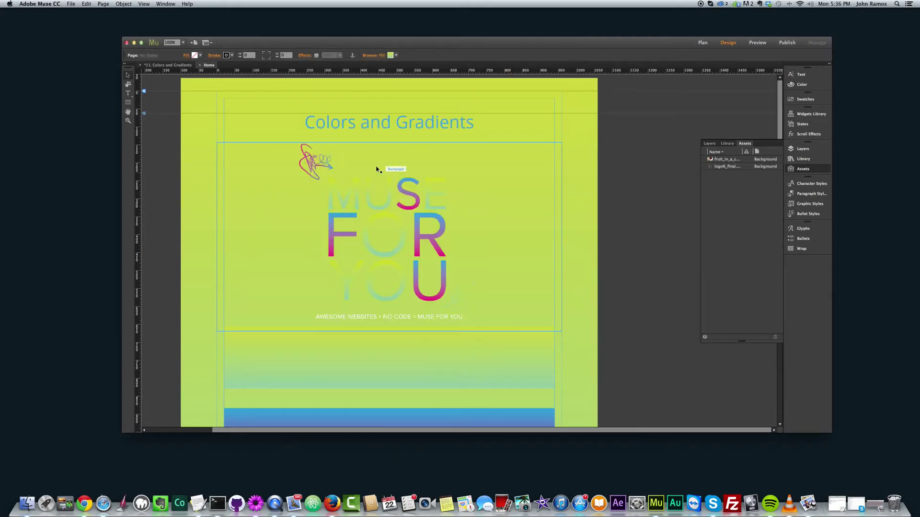
click(427, 183)
click(577, 188)
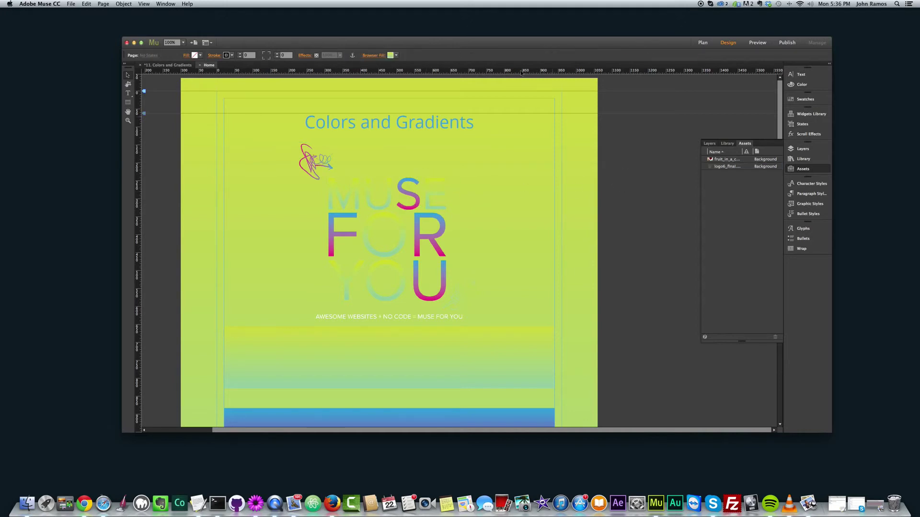
click(391, 55)
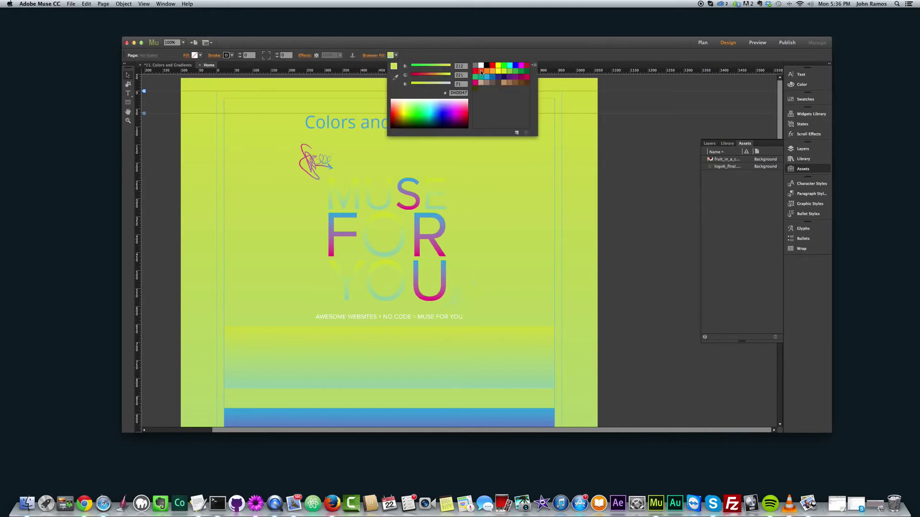
click(481, 67)
click(612, 156)
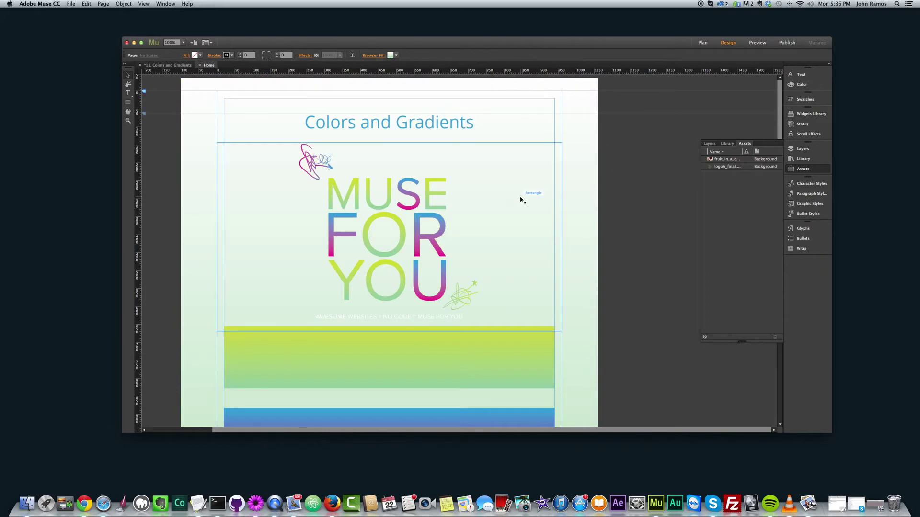
scroll(496, 219, down, 2)
scroll(503, 211, up, 1)
scroll(432, 188, up, 1)
Step: Change the browser background's fill type to Solid and scroll the page to check it
click(460, 185)
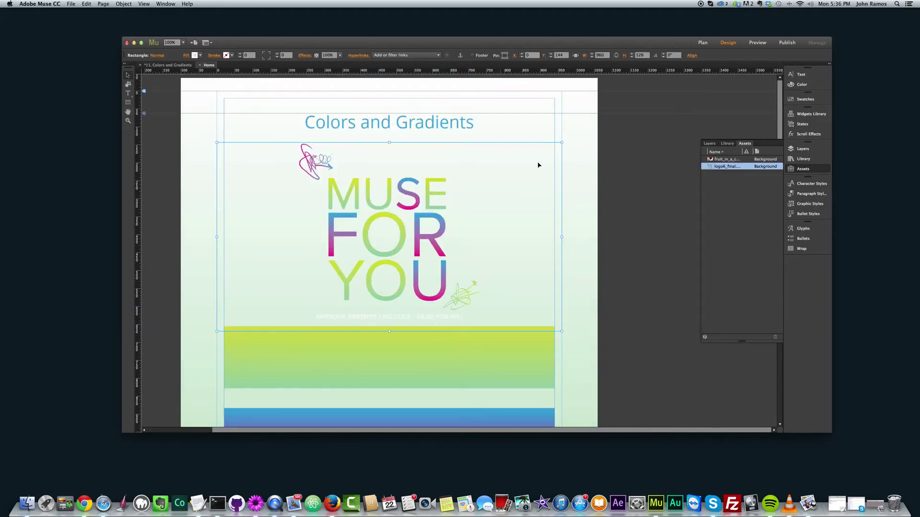
click(575, 154)
click(390, 55)
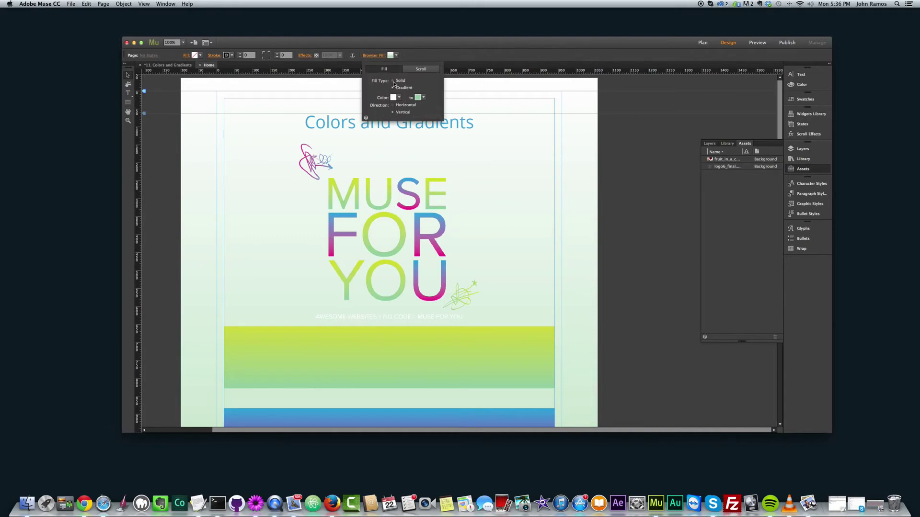
click(395, 84)
click(608, 198)
scroll(608, 204, down, 2)
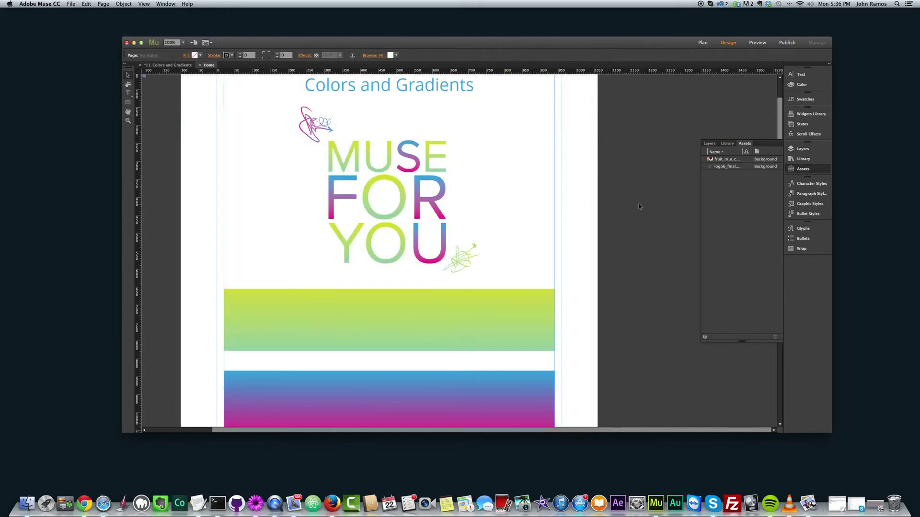
scroll(601, 211, up, 2)
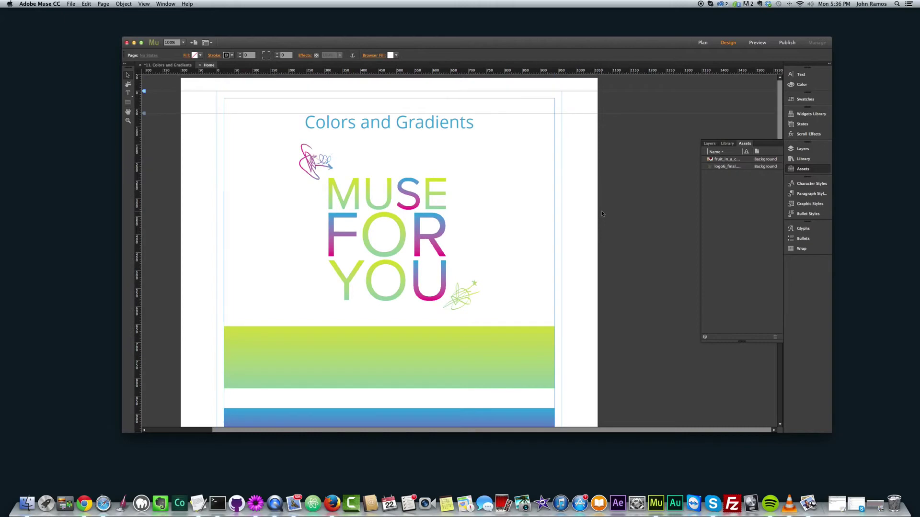
scroll(602, 211, down, 4)
scroll(602, 210, up, 4)
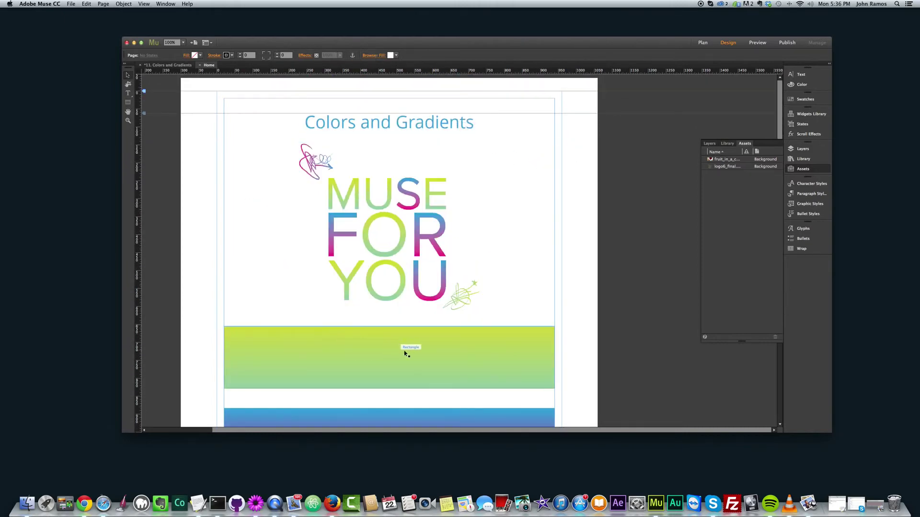
scroll(546, 280, down, 4)
scroll(534, 266, up, 4)
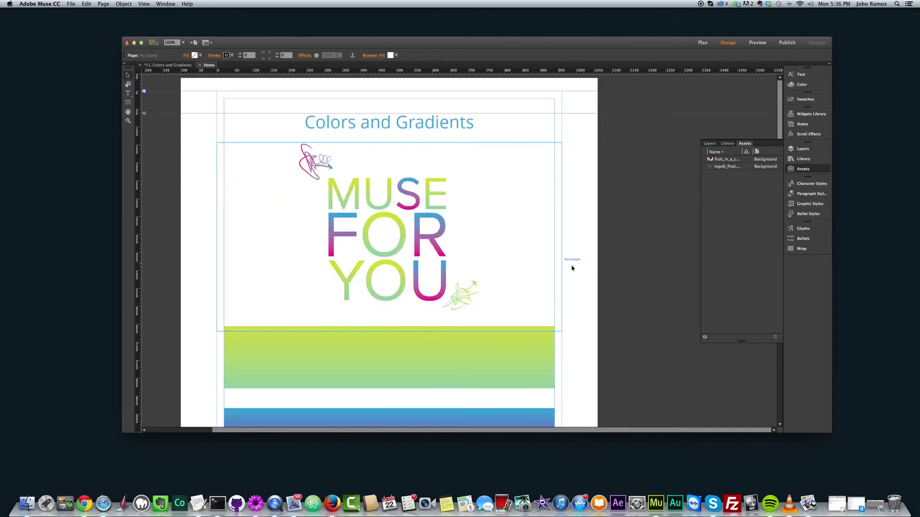
scroll(575, 270, down, 1)
scroll(577, 272, down, 8)
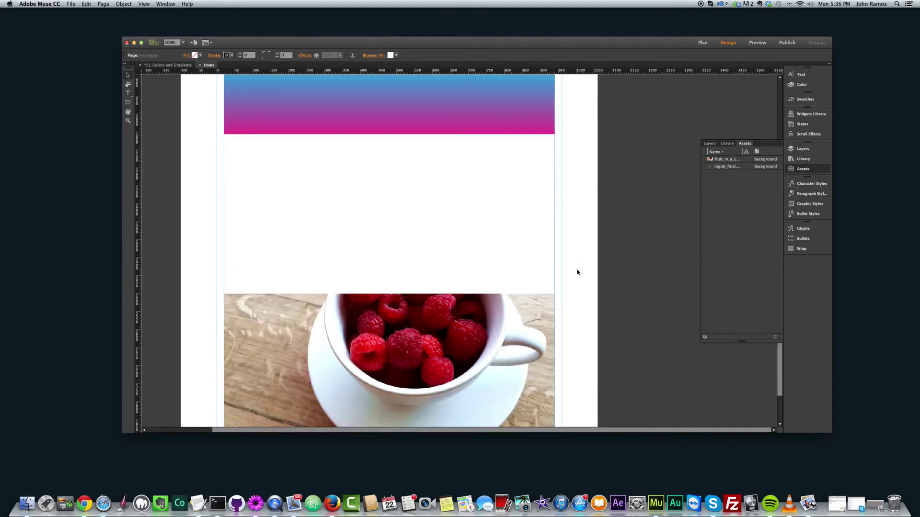
Step: Copy both gradient bands above the raspberry photo and switch the copies to solid fills
scroll(519, 245, up, 4)
click(518, 244)
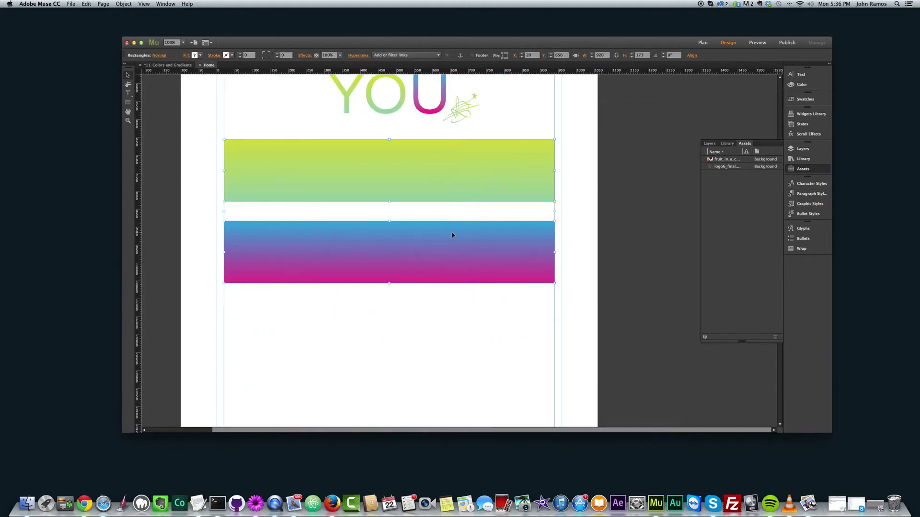
drag(470, 247, 405, 201)
scroll(412, 335, down, 3)
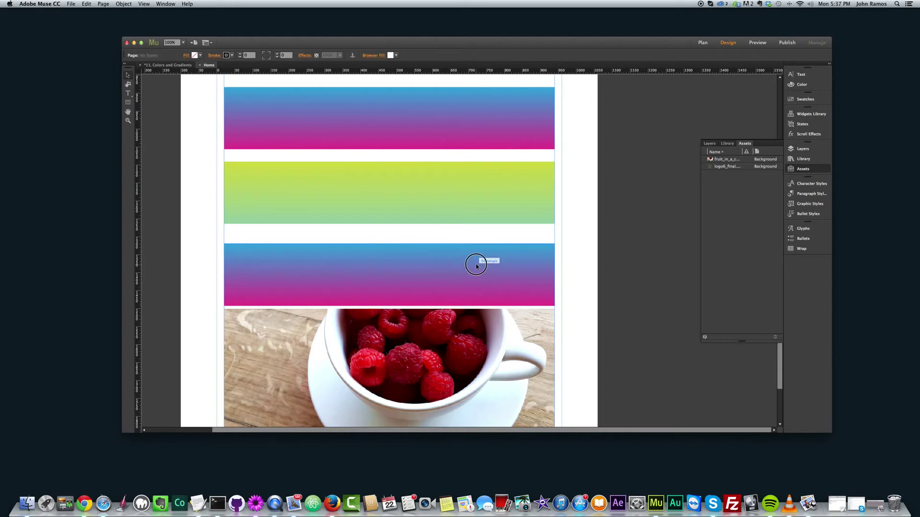
click(194, 56)
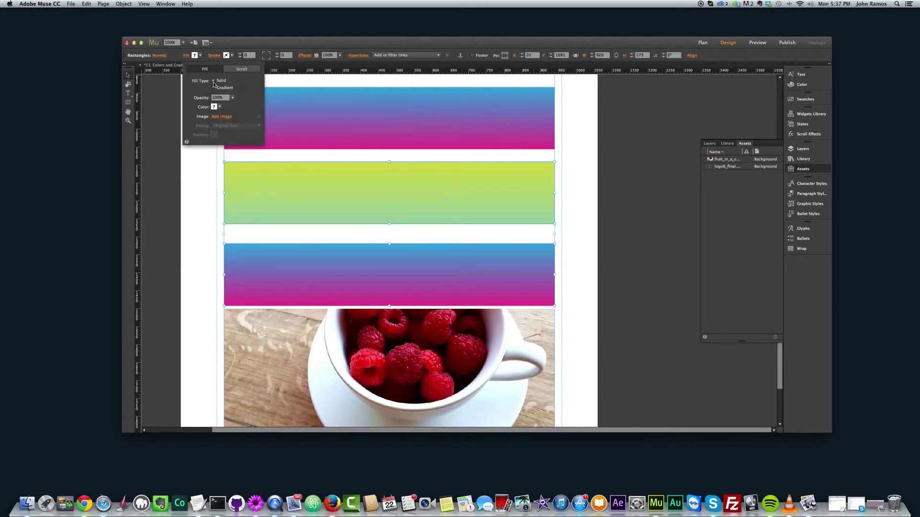
click(213, 81)
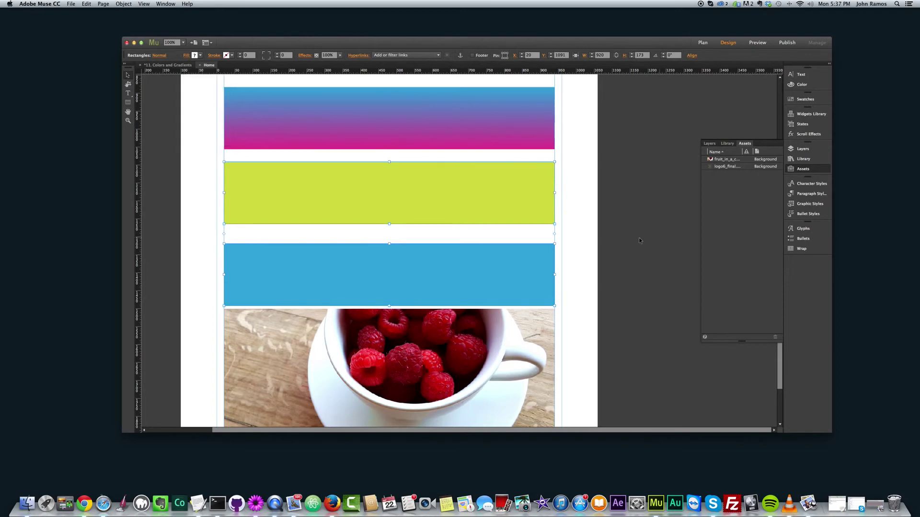
click(612, 237)
Step: Drag the raspberry photo about 20 px lower, leaving a white gap under the solid blue band
drag(495, 325, 497, 347)
scroll(468, 257, down, 2)
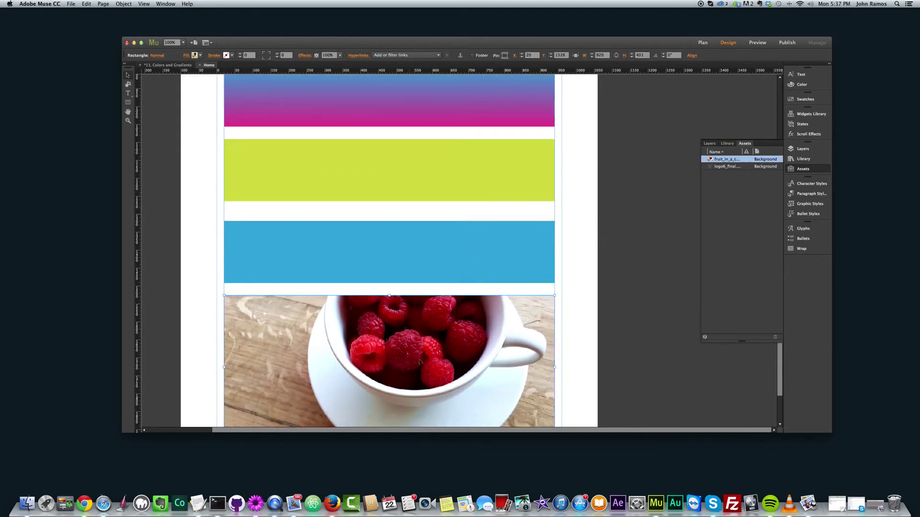
scroll(386, 339, down, 1)
scroll(382, 327, down, 3)
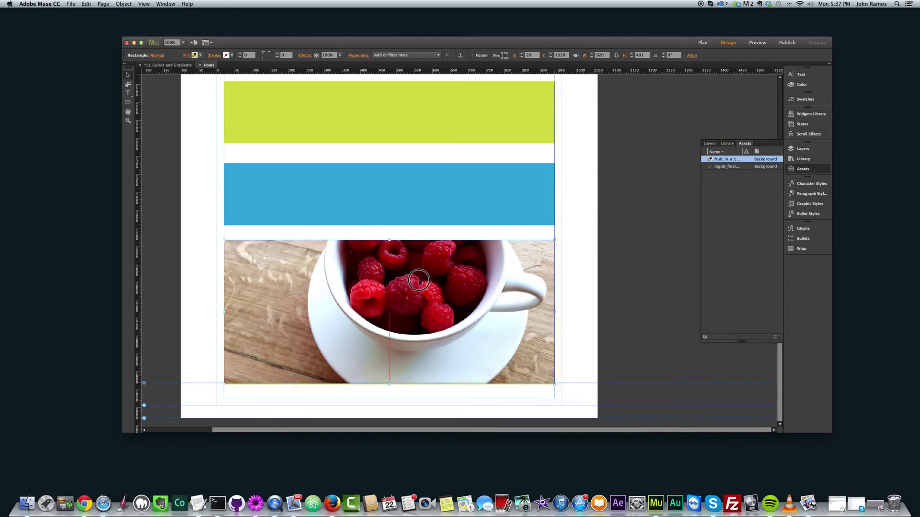
drag(420, 276, 419, 283)
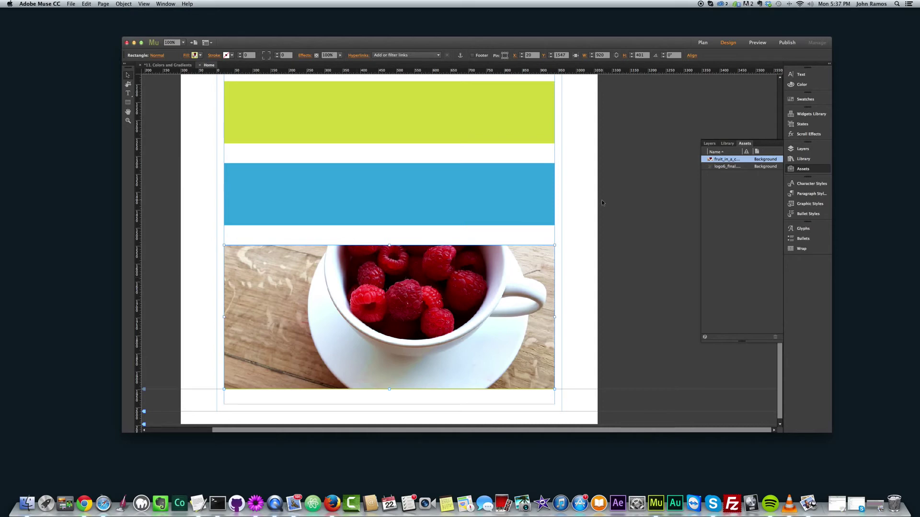
scroll(602, 199, up, 3)
Step: Fill the lime band with tan C5AF91 sampled by eyedropper from the wooden table in the photo
click(404, 177)
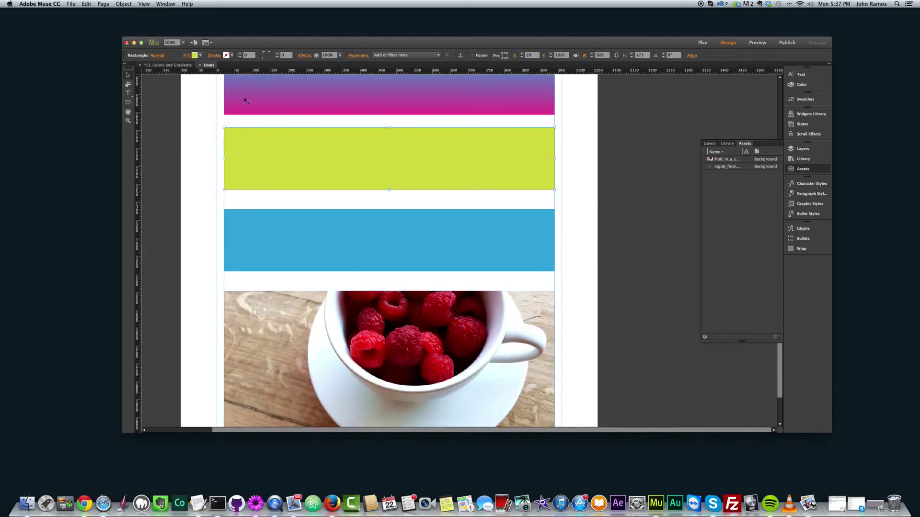
click(186, 56)
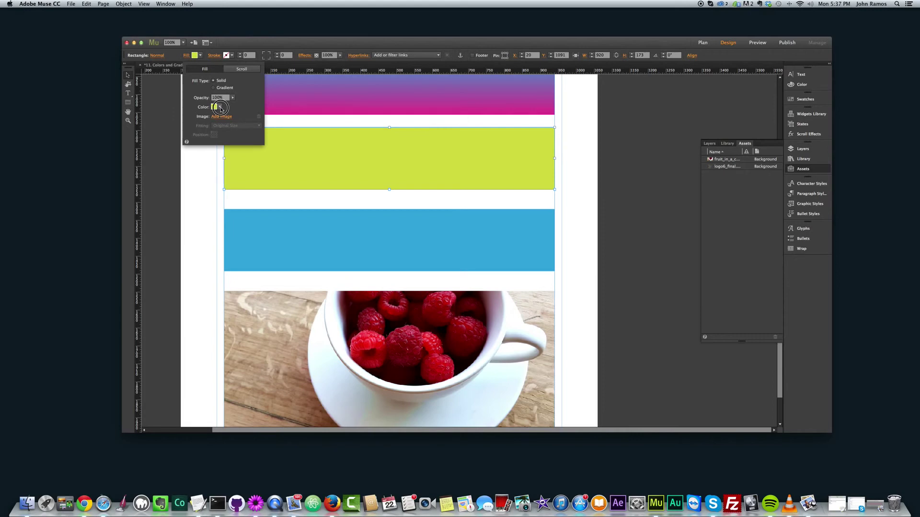
click(220, 107)
click(220, 129)
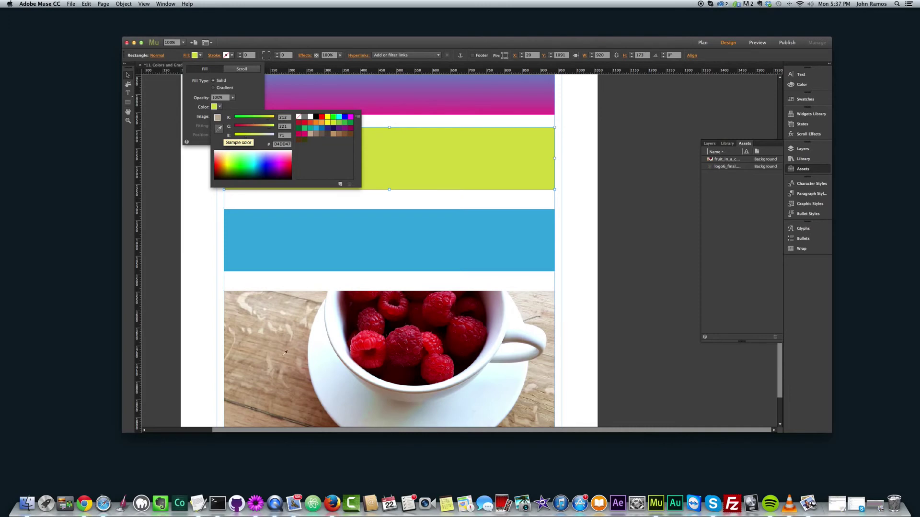
click(273, 305)
click(317, 413)
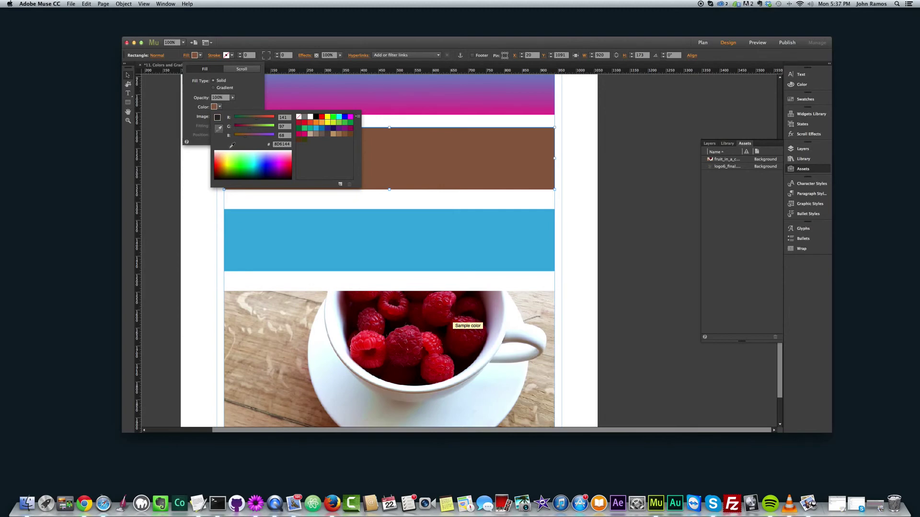
click(537, 305)
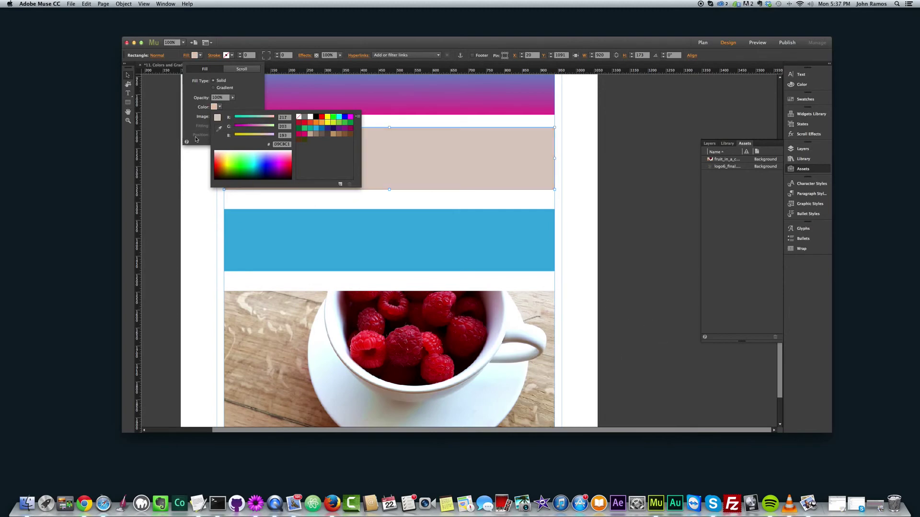
click(526, 401)
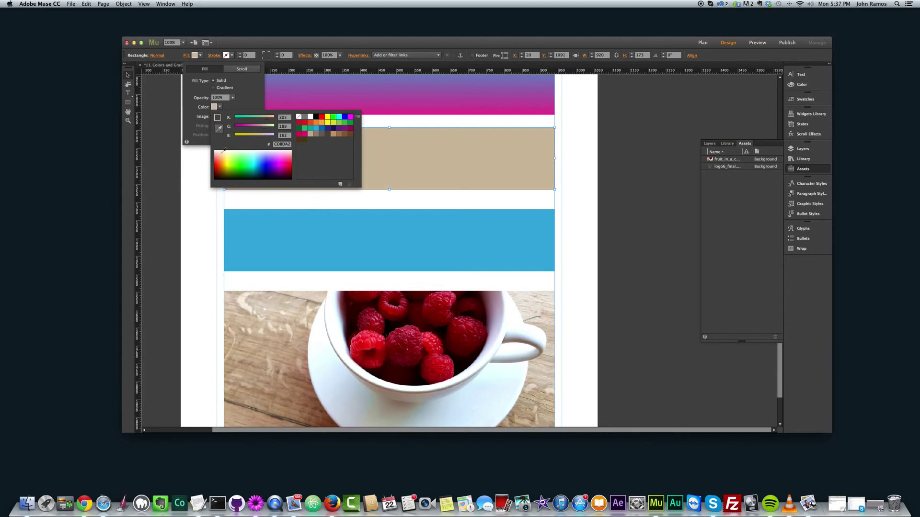
click(258, 350)
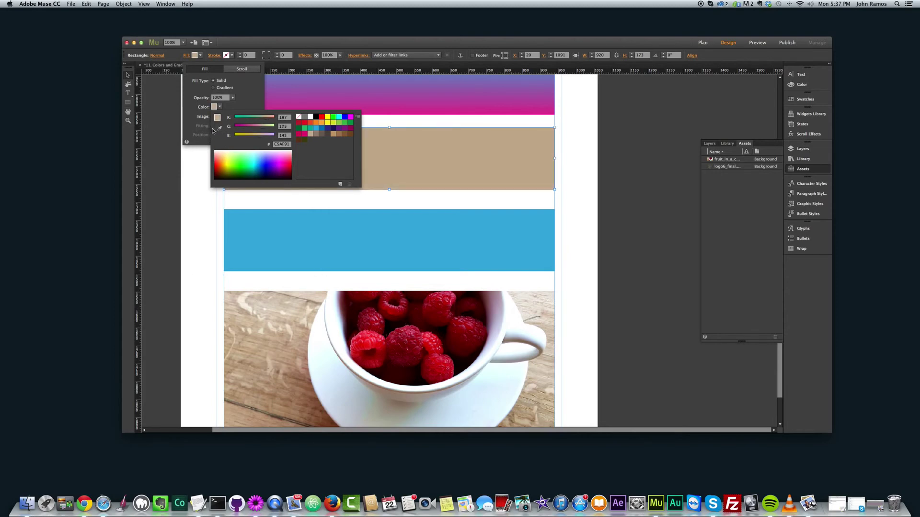
click(372, 253)
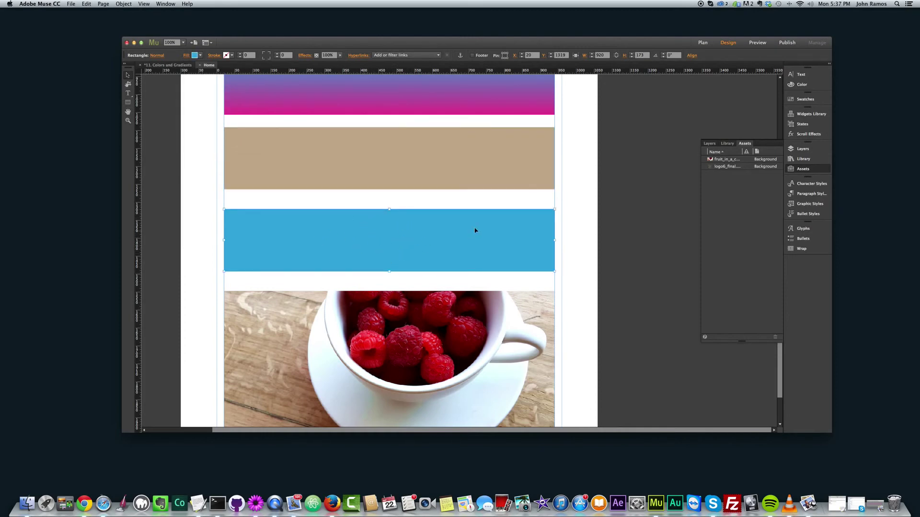
Step: Fill the blue band with raspberry red B80F17 sampled by eyedropper from the fruit in the photo
click(186, 56)
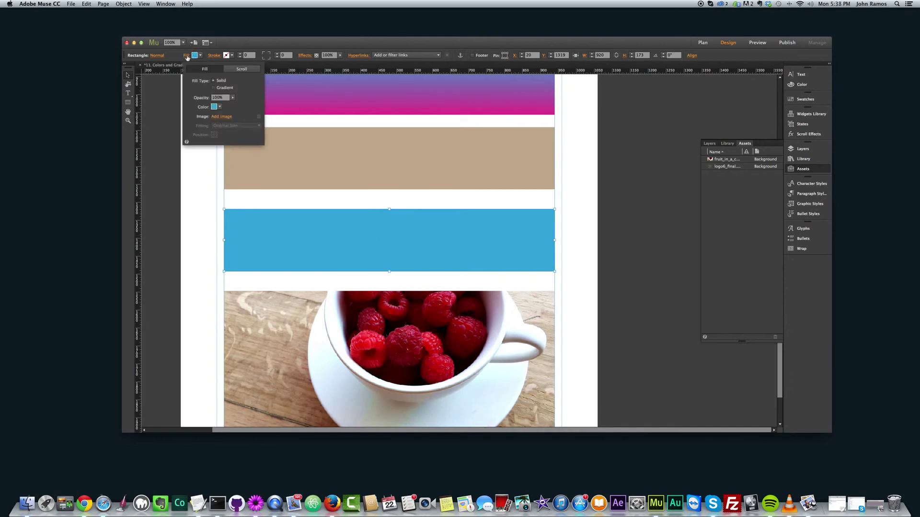
click(217, 107)
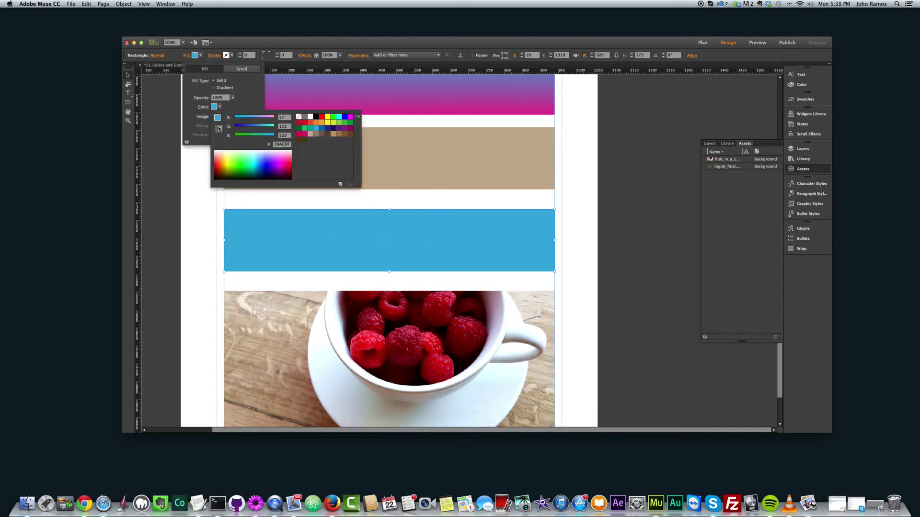
click(219, 128)
click(444, 302)
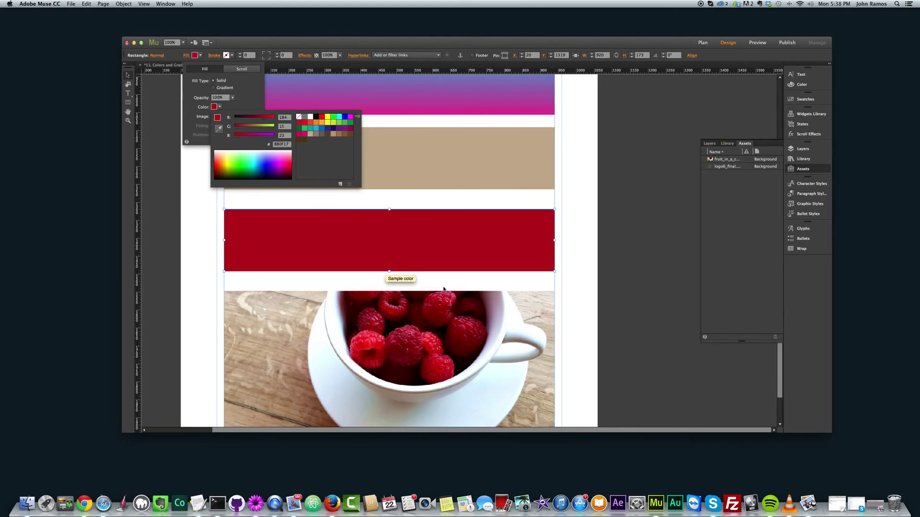
scroll(391, 288, down, 5)
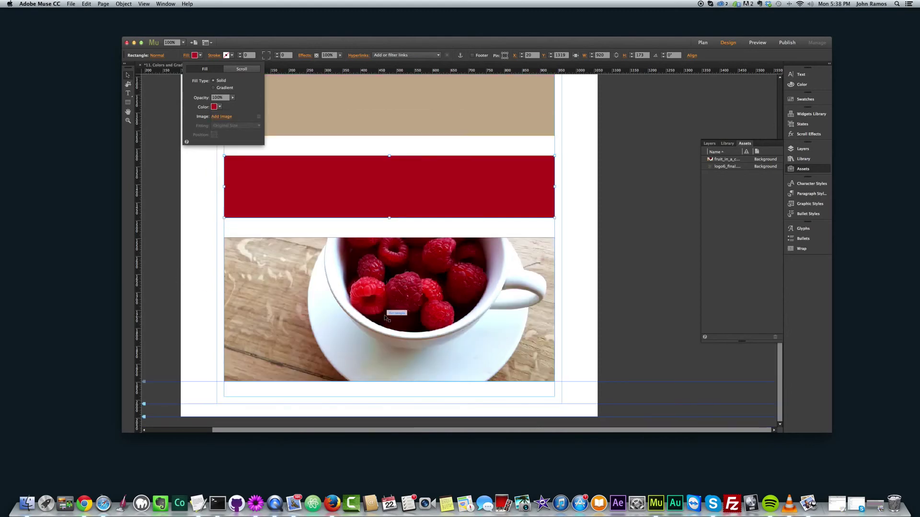
scroll(609, 306, up, 10)
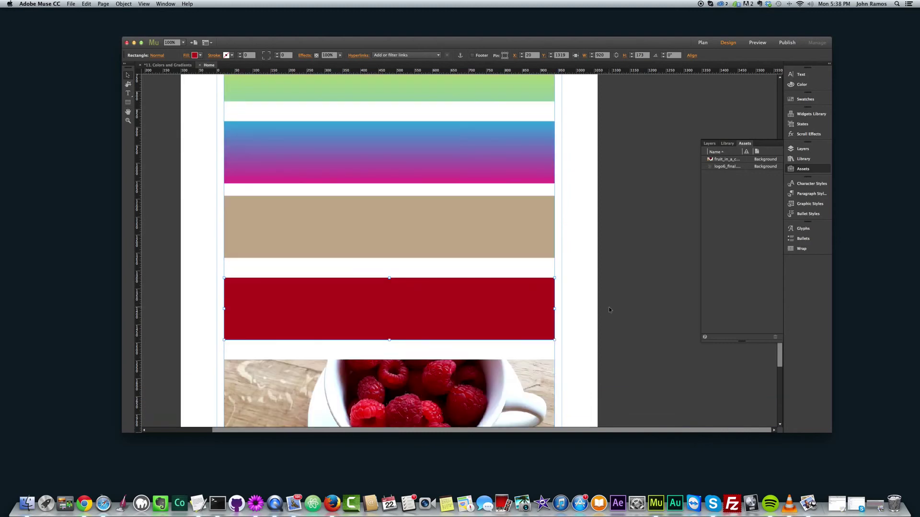
scroll(318, 308, down, 4)
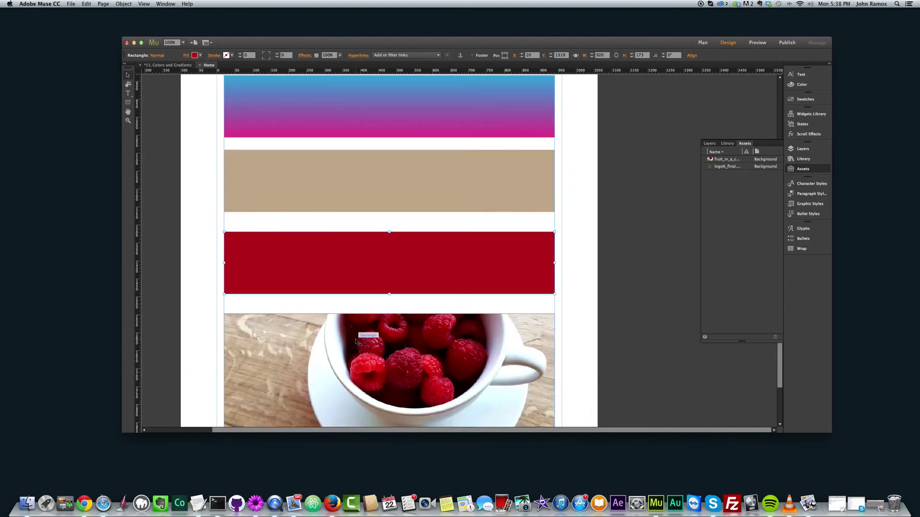
scroll(387, 339, up, 8)
scroll(405, 283, down, 8)
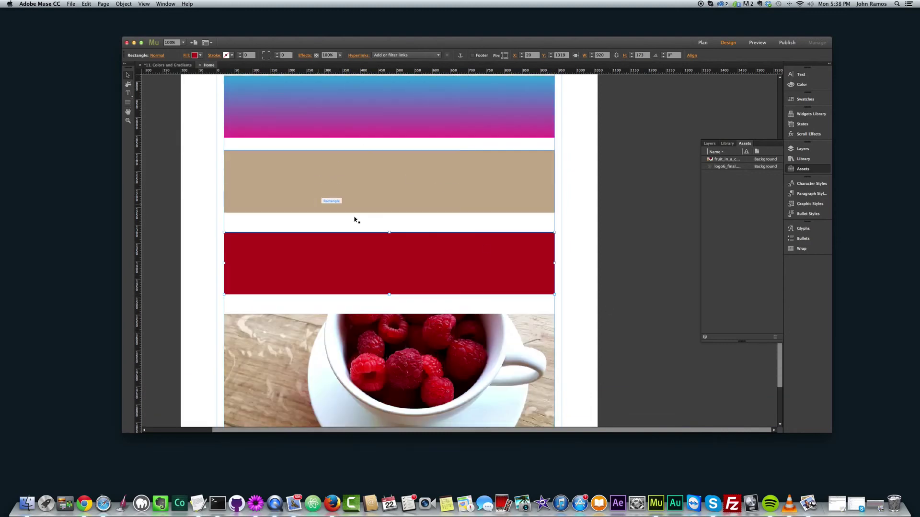
scroll(375, 260, down, 3)
scroll(354, 264, up, 8)
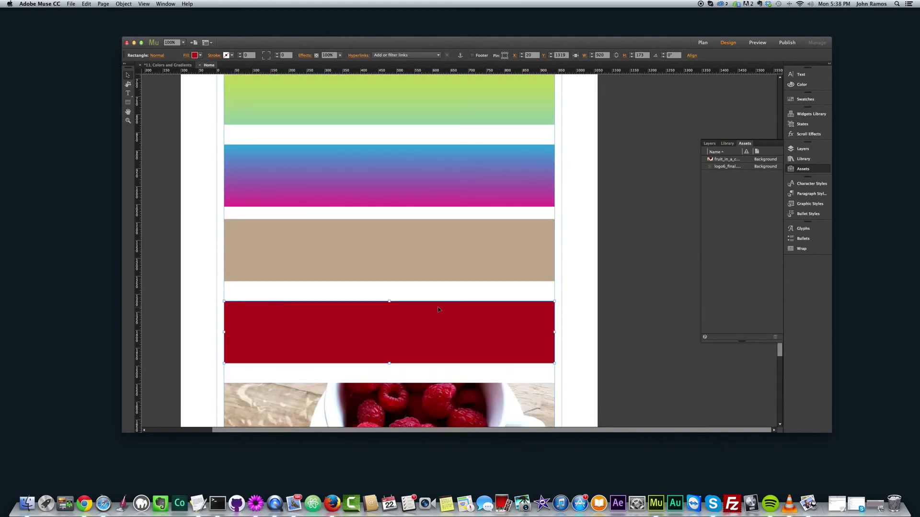
Step: Recolour all of the 'Colors and Gradients' heading text with an orange swatch
scroll(449, 318, up, 18)
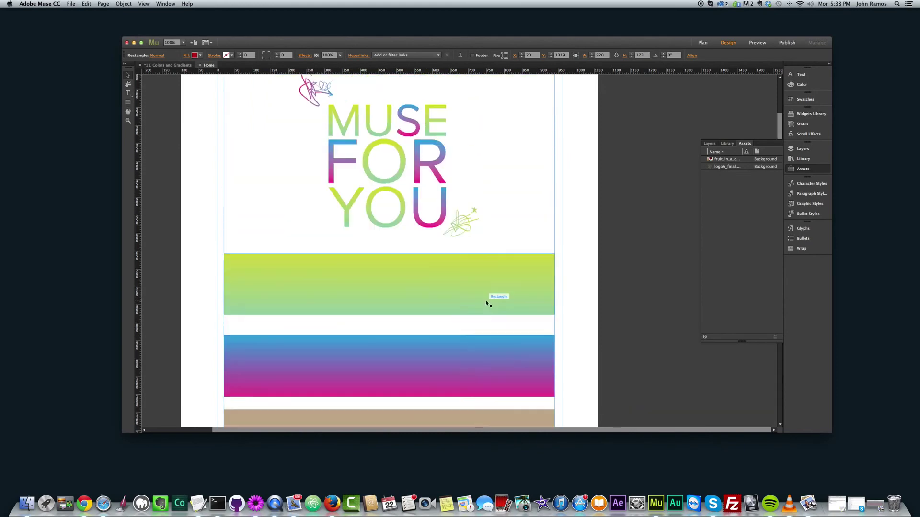
click(327, 125)
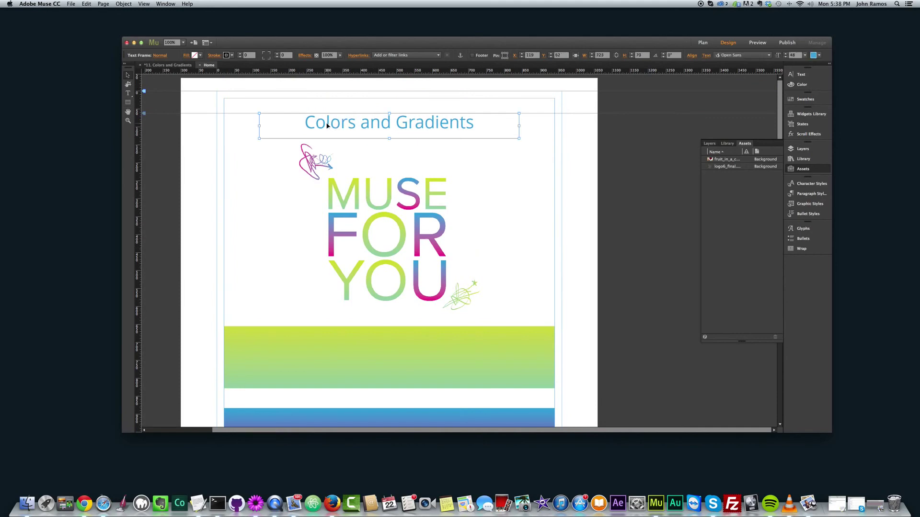
double_click(306, 125)
triple_click(491, 121)
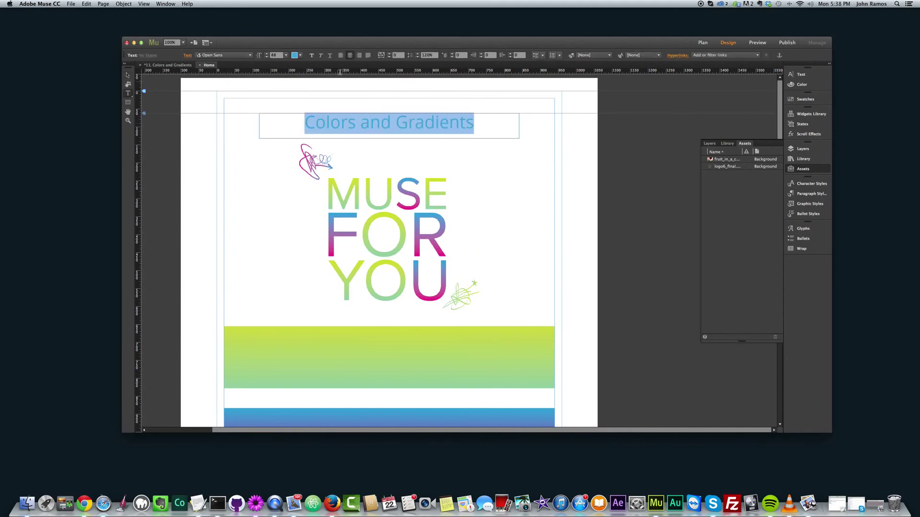
click(298, 58)
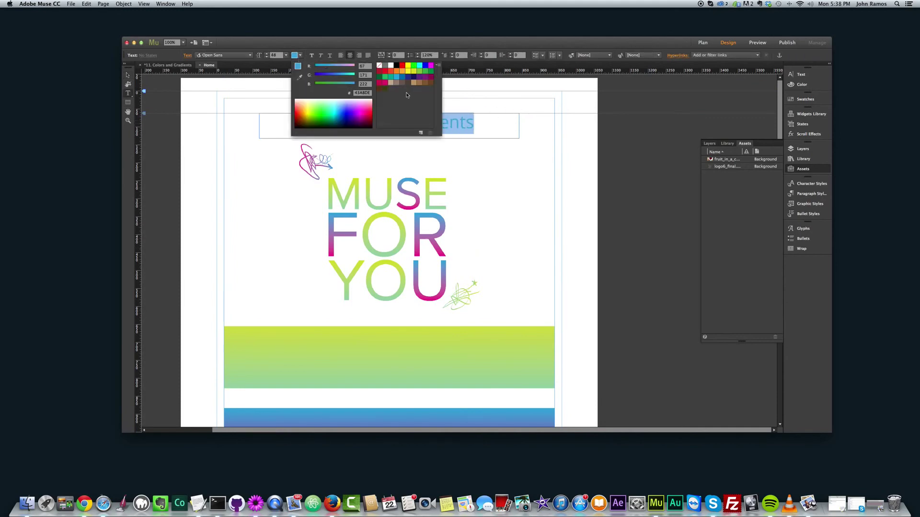
click(399, 72)
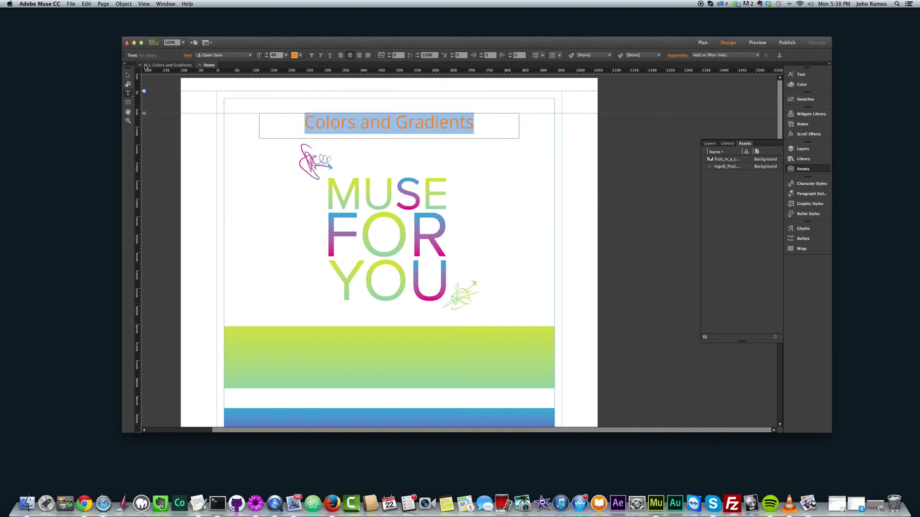
click(127, 76)
click(177, 150)
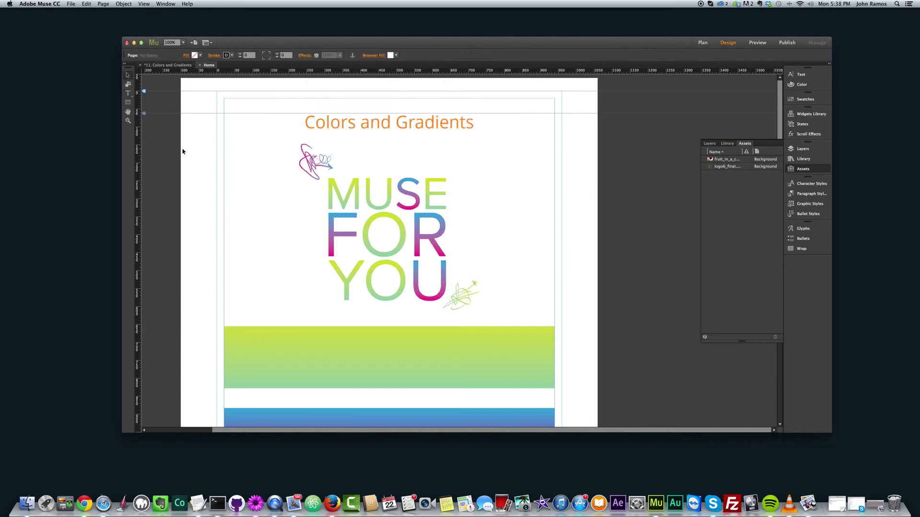
key(super+shift+e)
scroll(581, 257, down, 10)
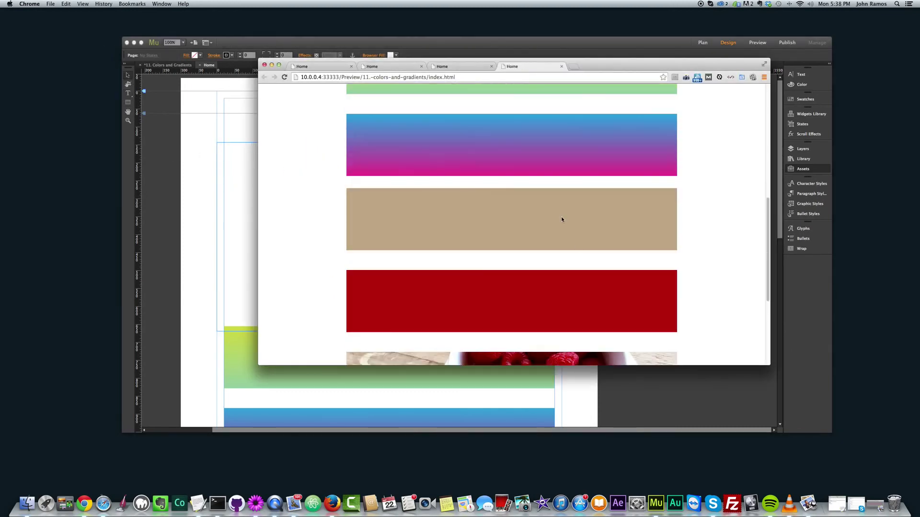
scroll(562, 220, down, 5)
scroll(590, 255, up, 15)
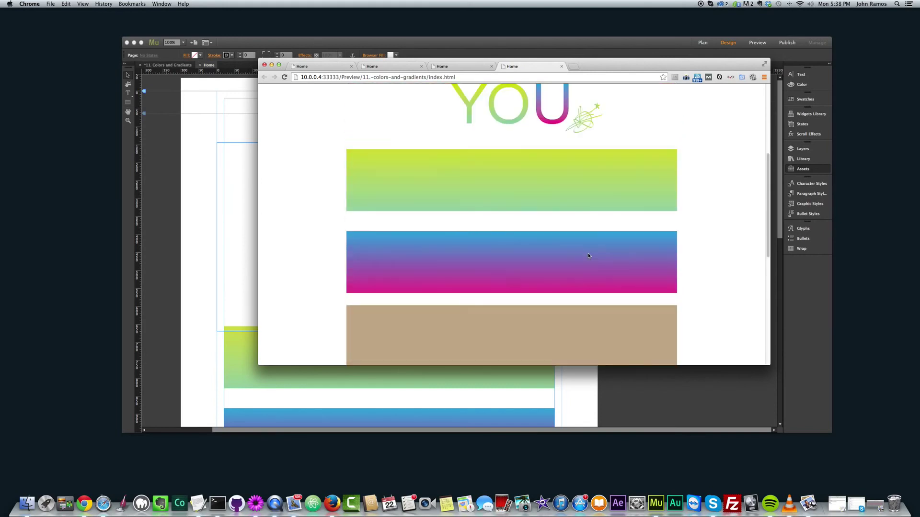
scroll(483, 215, down, 5)
scroll(591, 205, down, 4)
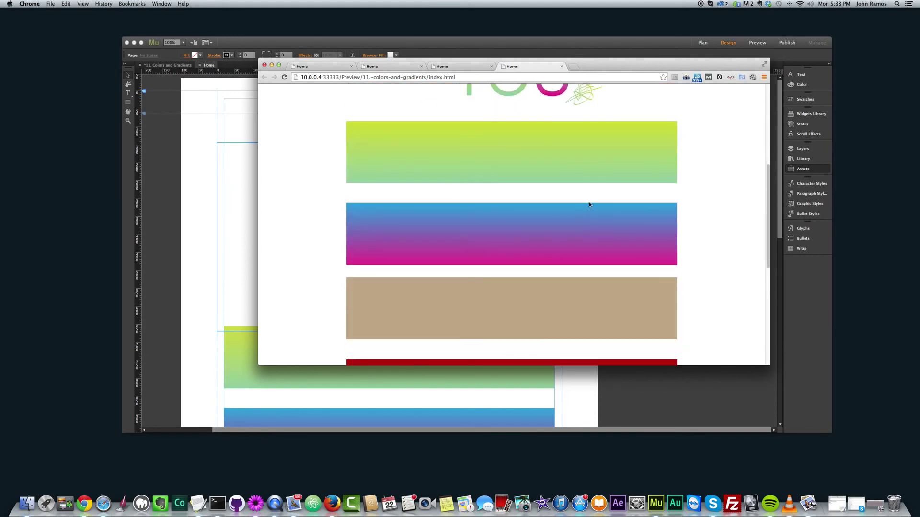
scroll(591, 218, down, 5)
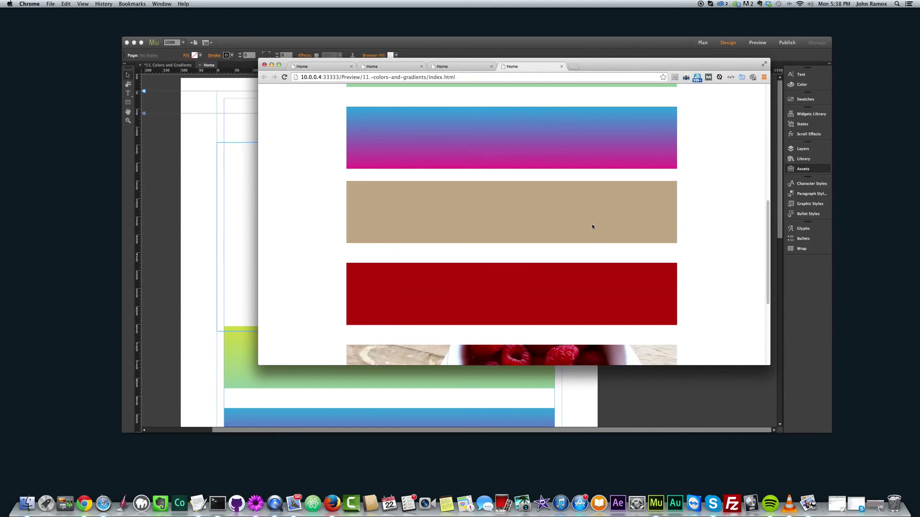
scroll(578, 221, up, 4)
scroll(570, 228, up, 10)
scroll(572, 221, down, 8)
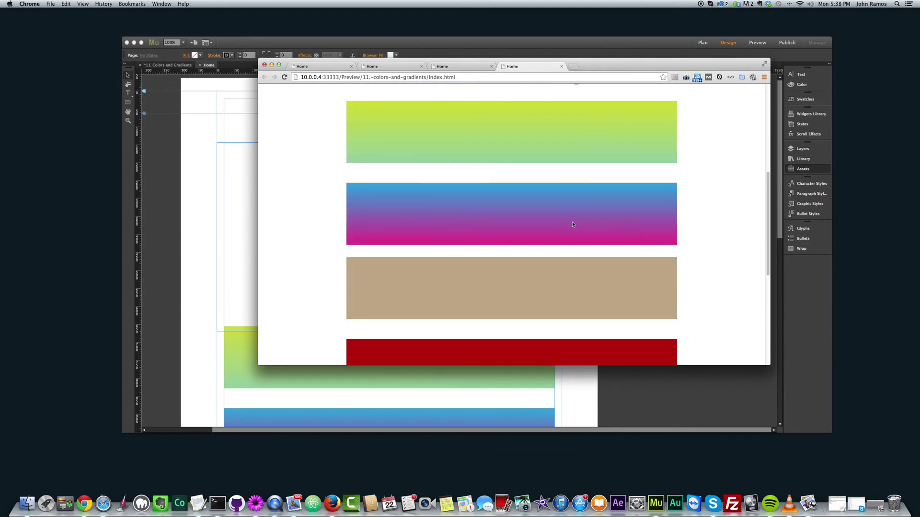
click(217, 176)
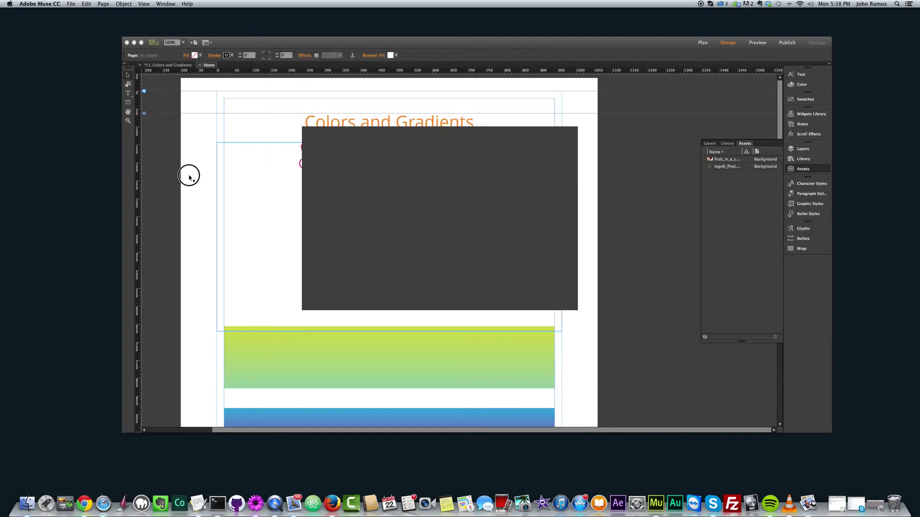